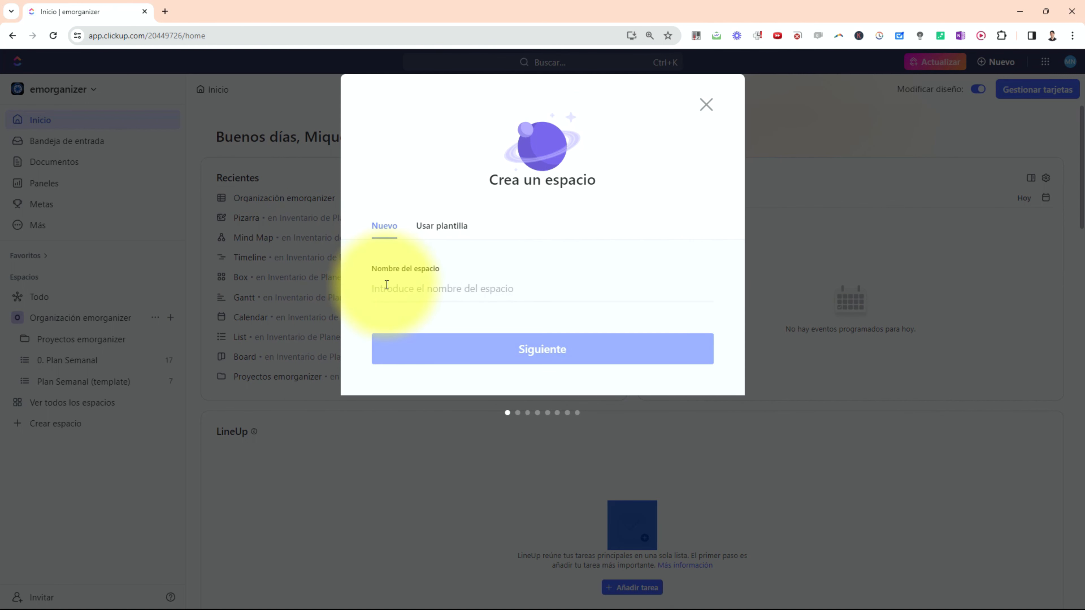
Step: Name the new space "proyectos" and continue past its description, leaving it blank
left_click(386, 288)
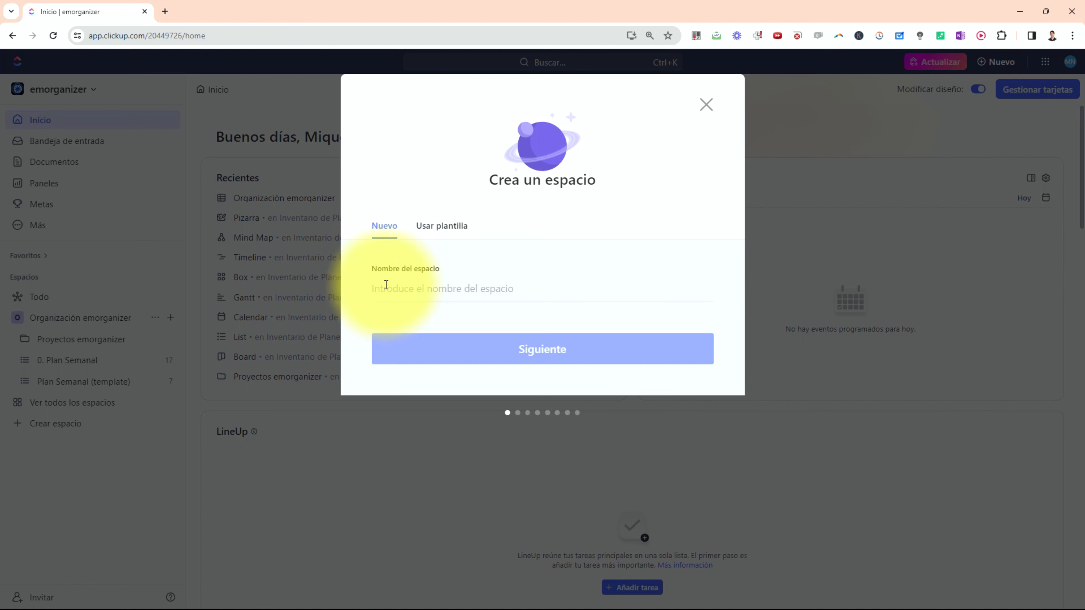
type("proyectos")
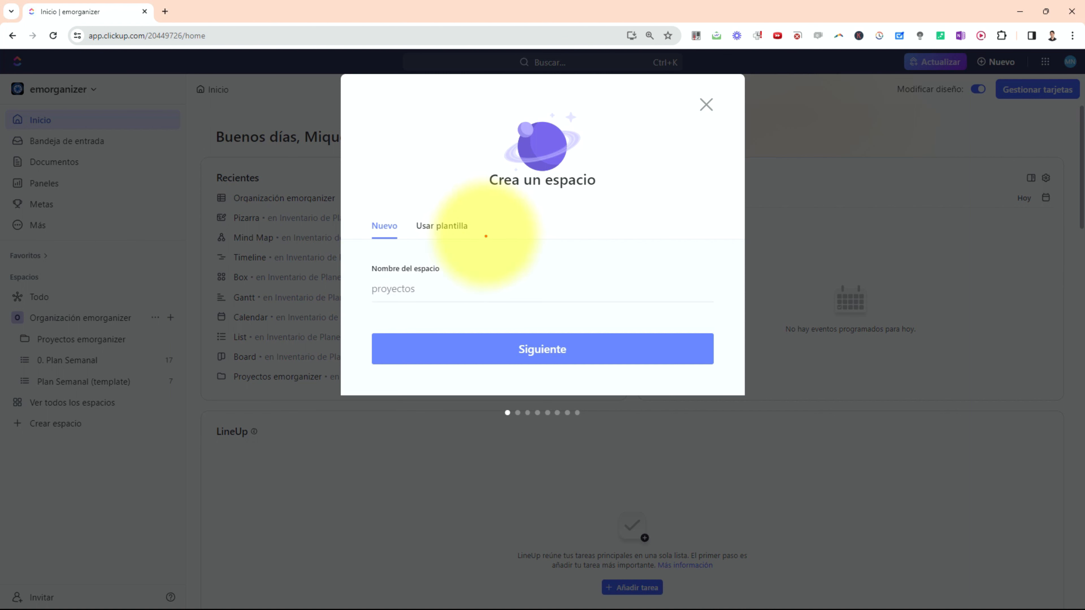
mouse_move(483, 197)
left_mouse_down()
mouse_move(406, 200)
mouse_move(454, 250)
mouse_move(491, 195)
left_mouse_up()
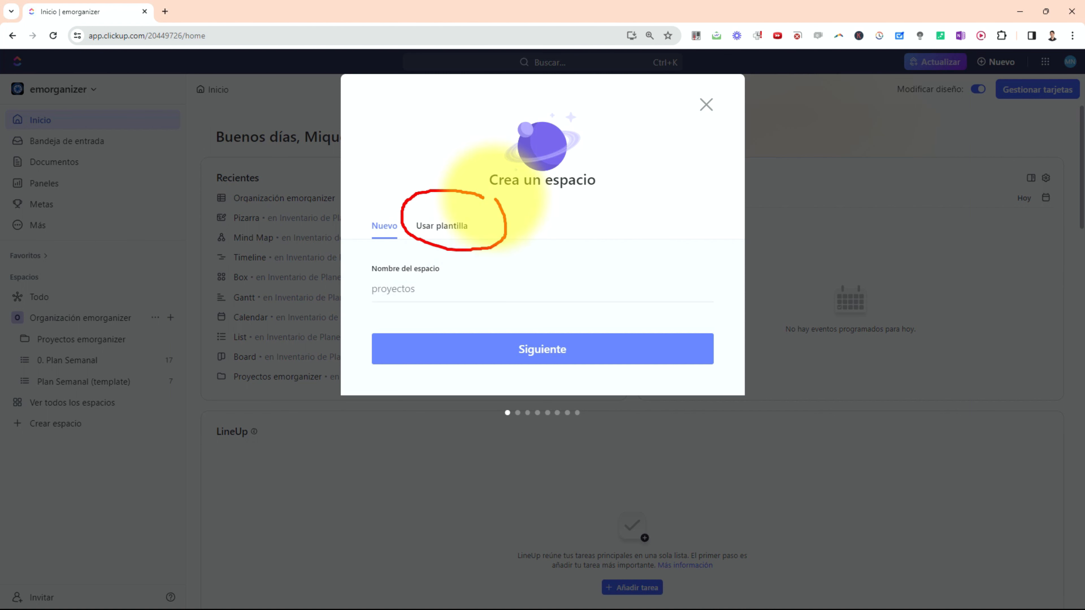
left_click_drag(702, 187, 568, 212)
mouse_move(569, 194)
left_mouse_down()
mouse_move(523, 226)
mouse_move(634, 252)
left_mouse_up()
key("Escape")
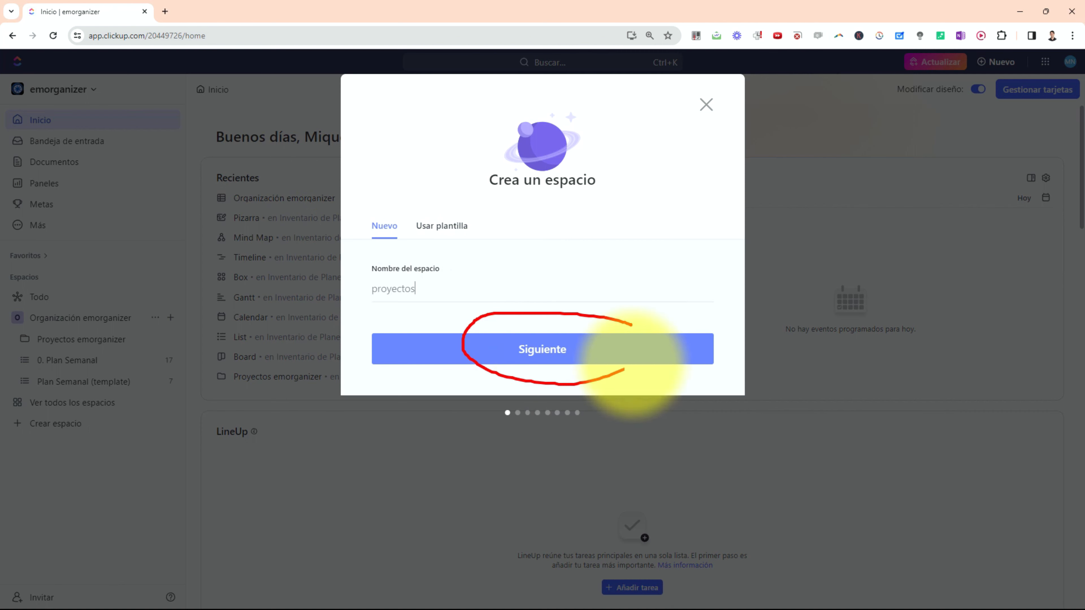
left_click(534, 350)
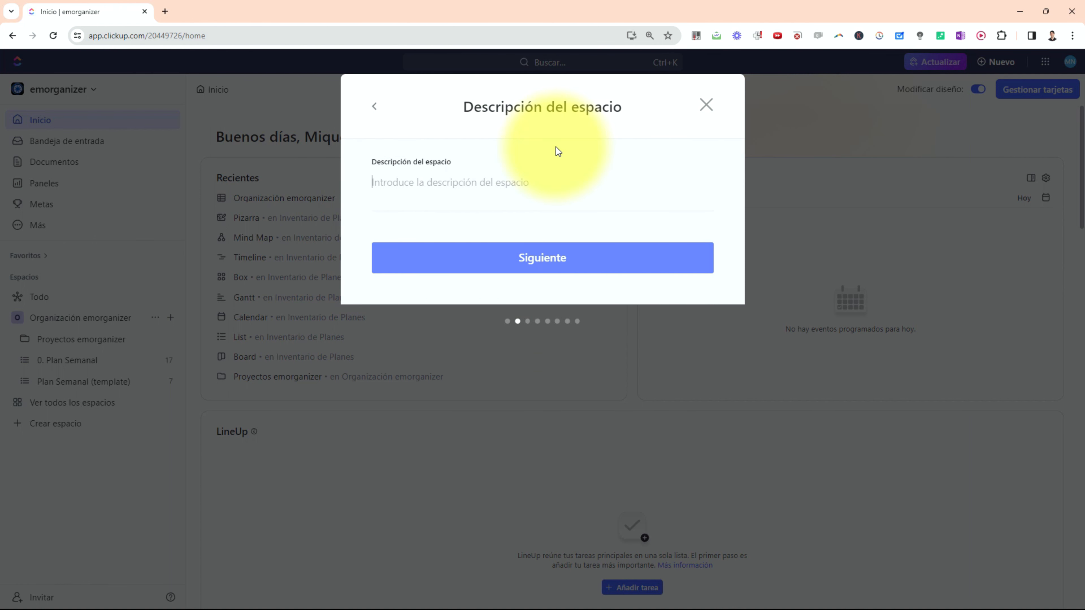
left_click(530, 260)
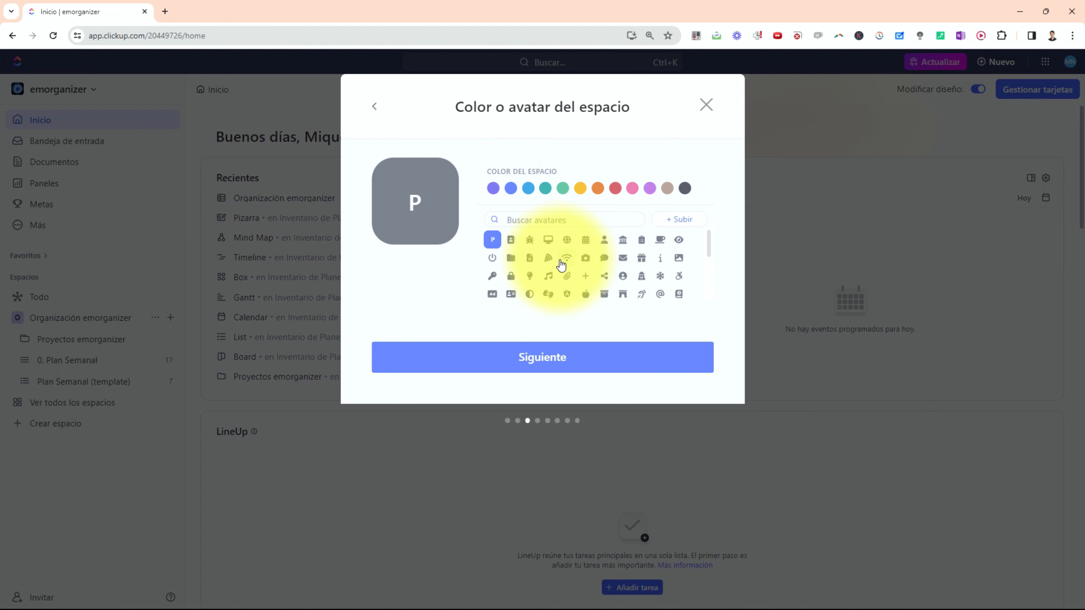
Step: Give the space a light blue colour and the folder avatar, and continue to the sharing options
left_click(528, 188)
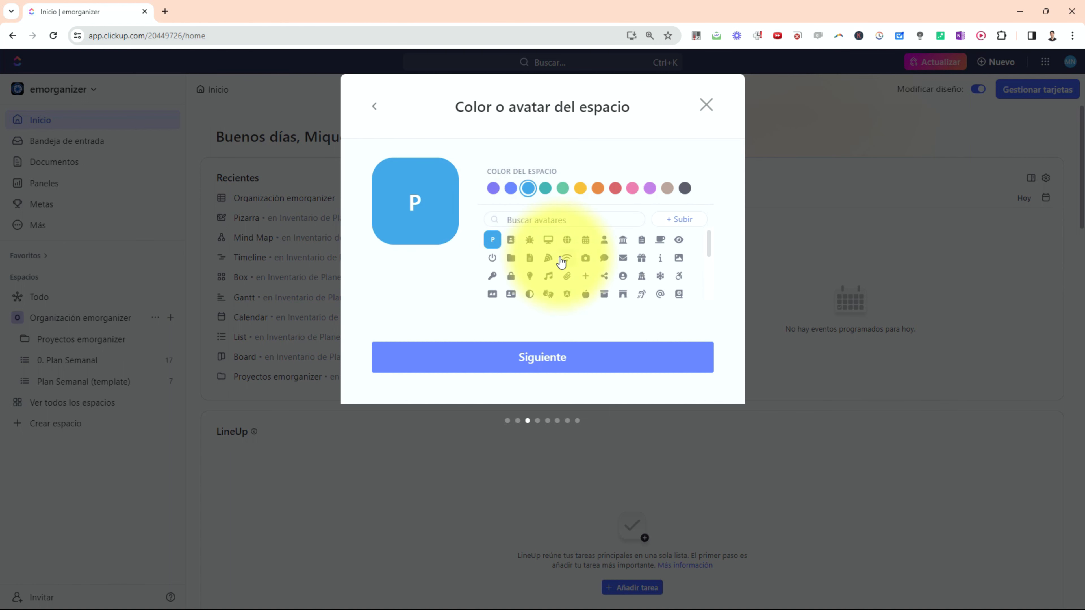
key("ctrl+2")
mouse_move(553, 257)
left_mouse_down()
mouse_move(529, 247)
mouse_move(504, 256)
mouse_move(521, 268)
mouse_move(526, 251)
left_mouse_up()
key("Escape")
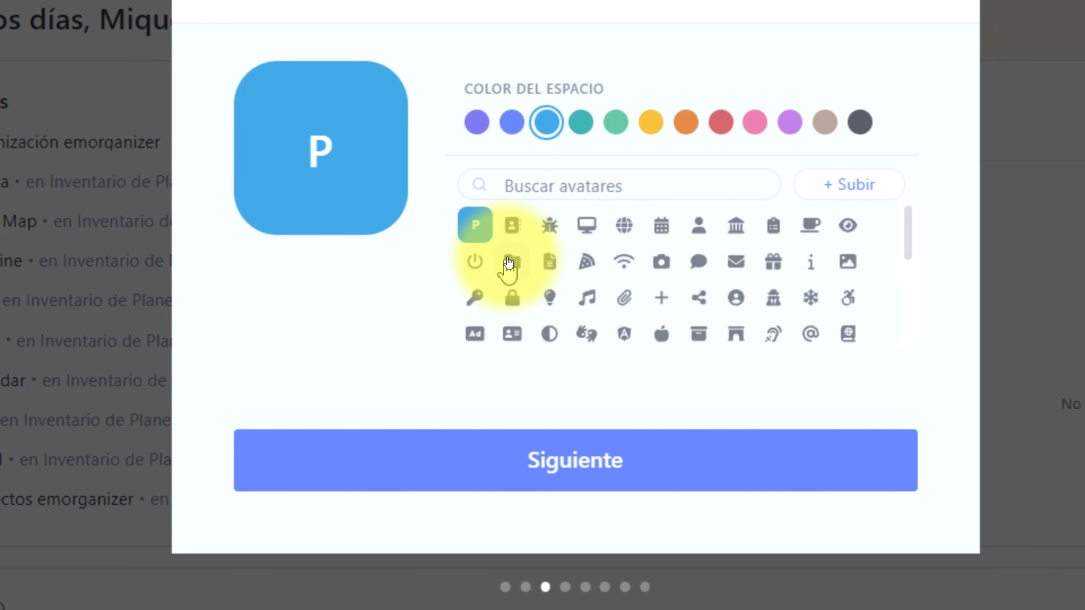
left_click(508, 263)
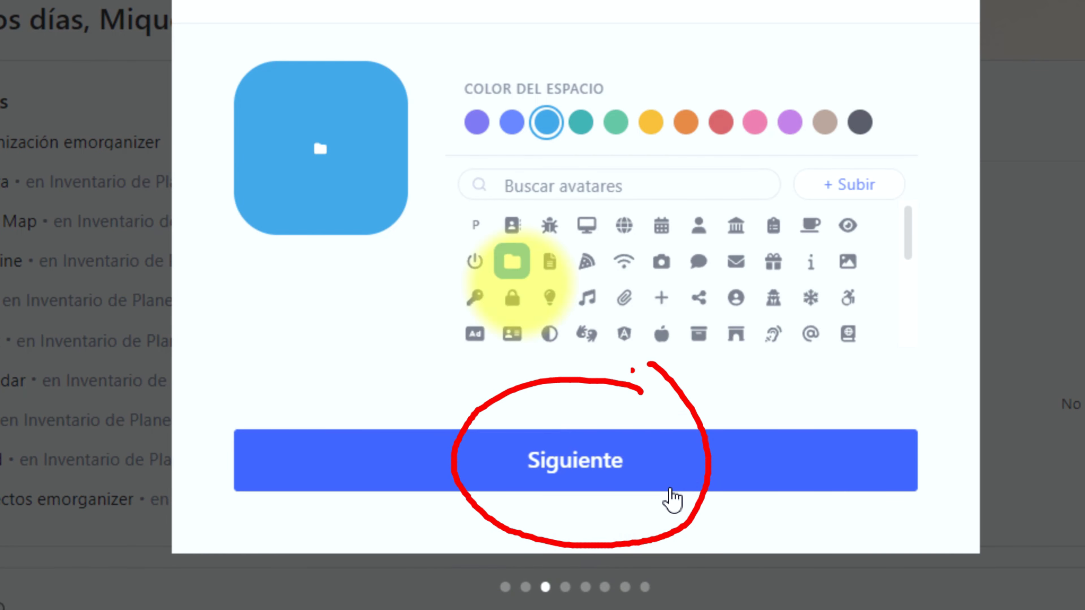
left_click(597, 474)
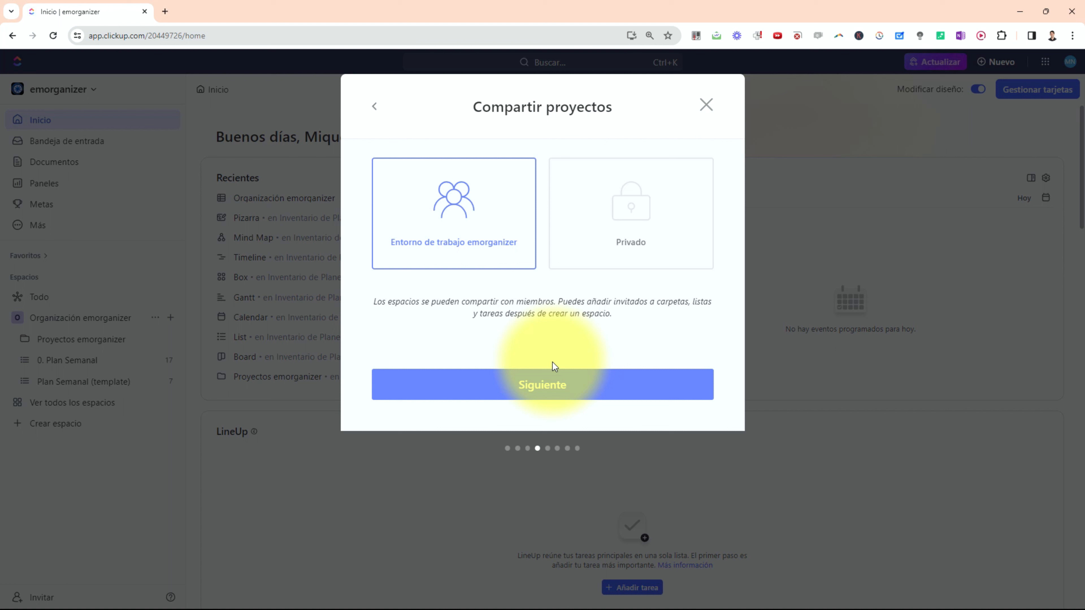
Step: Share the space with the whole emorganizer workspace and continue to the task statuses
mouse_move(532, 158)
left_mouse_down()
mouse_move(376, 171)
mouse_move(425, 301)
mouse_move(549, 180)
mouse_move(509, 154)
left_mouse_up()
key("Escape")
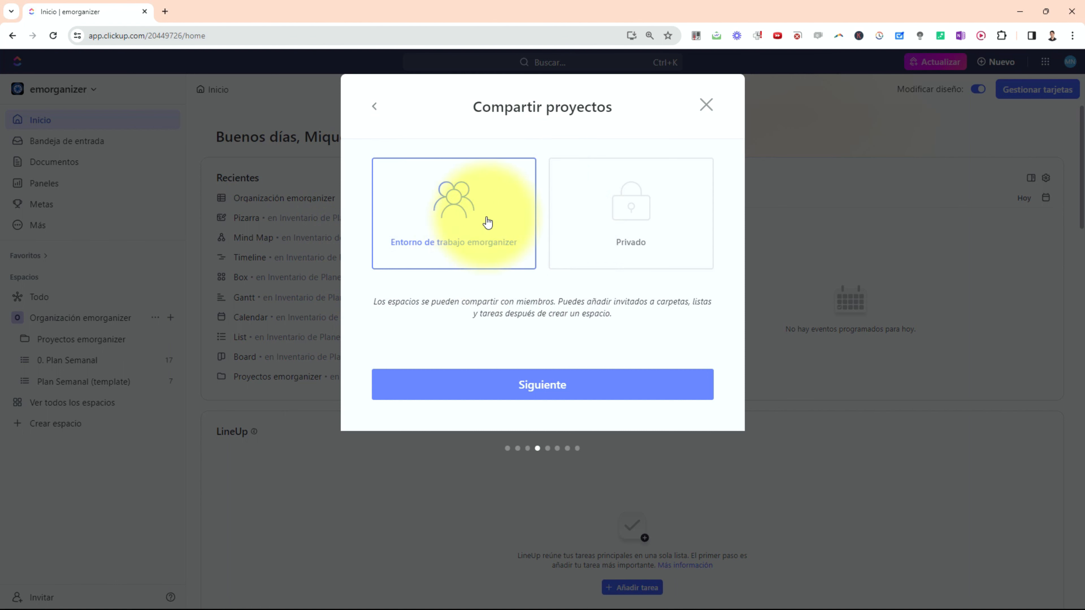
left_click(542, 387)
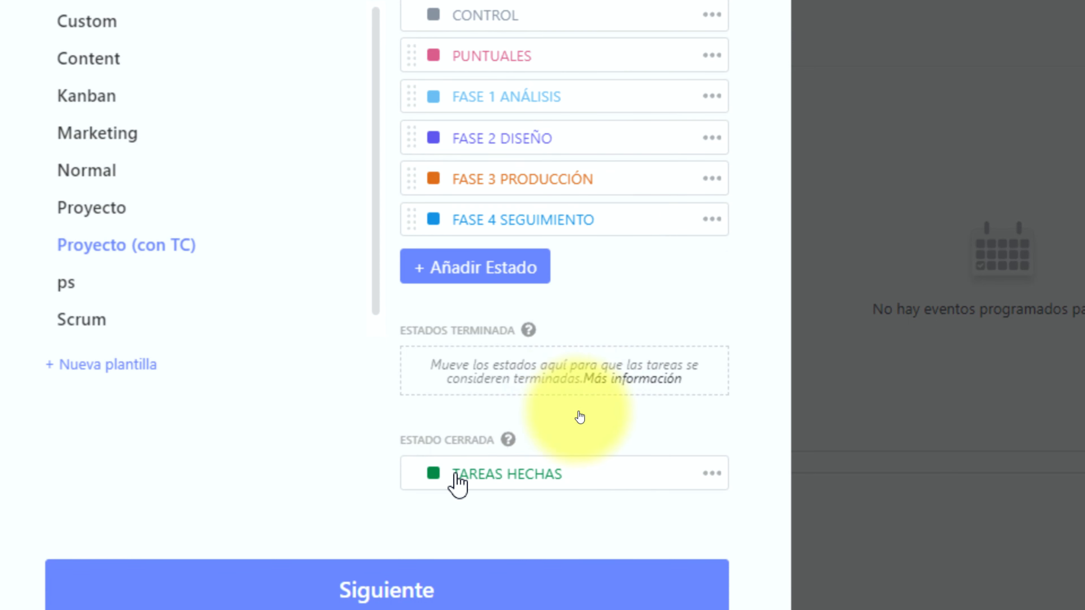
Step: Accept the task statuses of the "Proyecto (con TC)" template, with TAREAS HECHAS as the closed status
mouse_move(625, 459)
left_mouse_down()
mouse_move(365, 431)
mouse_move(568, 536)
mouse_move(637, 453)
mouse_move(626, 440)
left_mouse_up()
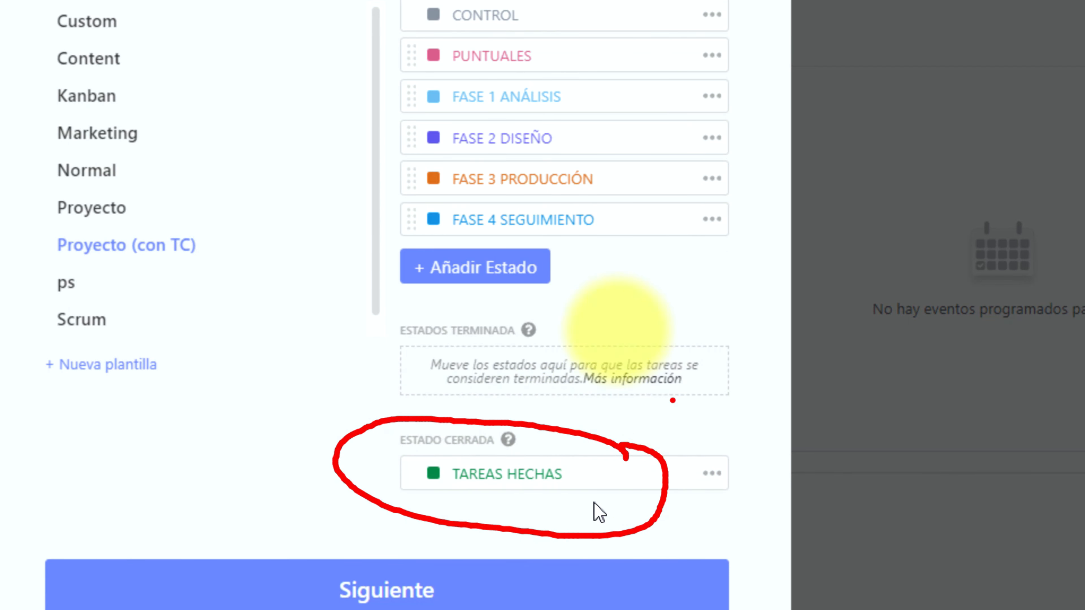
key("Escape")
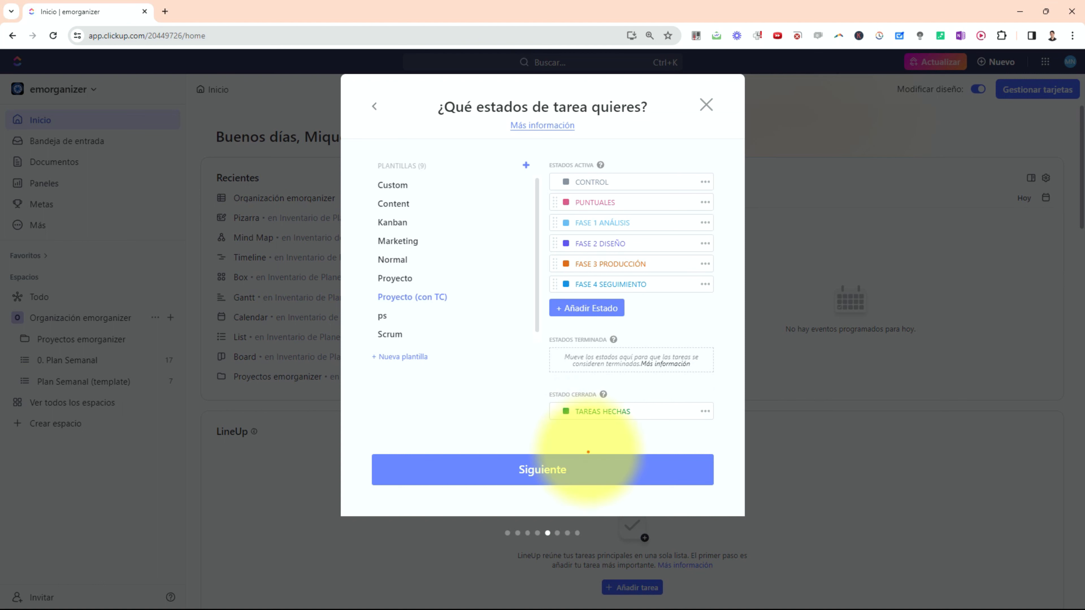
mouse_move(677, 452)
left_mouse_down()
mouse_move(668, 440)
mouse_move(356, 415)
left_mouse_up()
left_click_drag(441, 418, 403, 493)
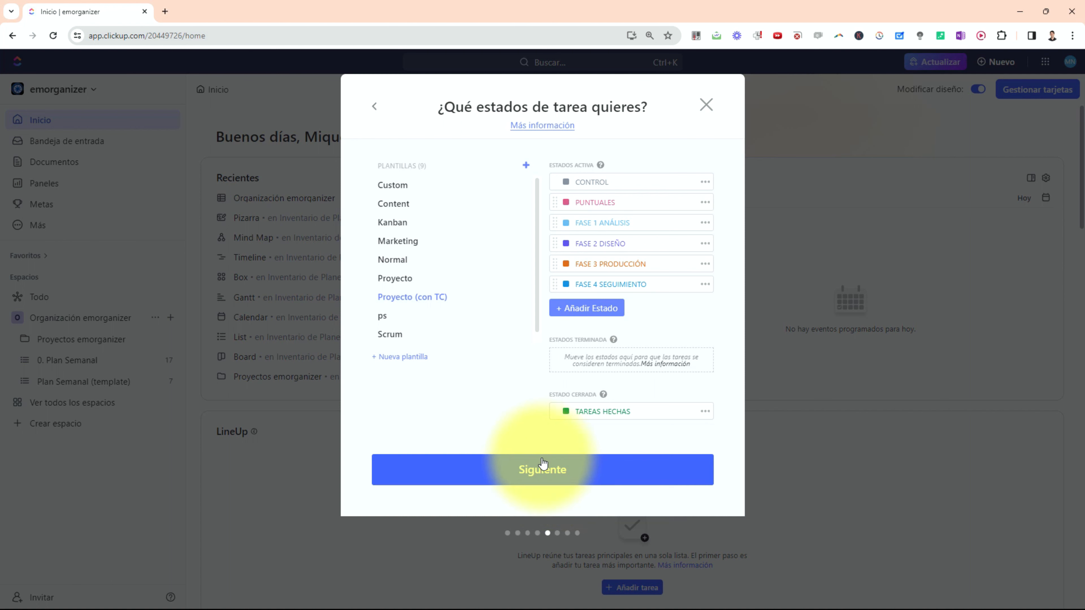
left_click(534, 470)
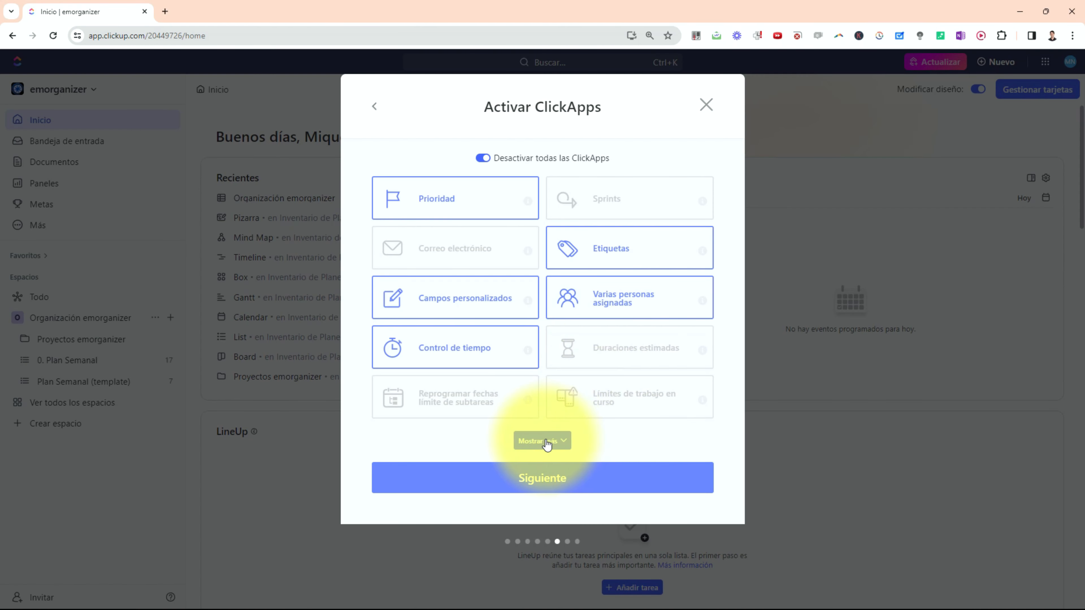
Step: Expand the full list of ClickApps and accept the preselected ones for the space
left_click(546, 443)
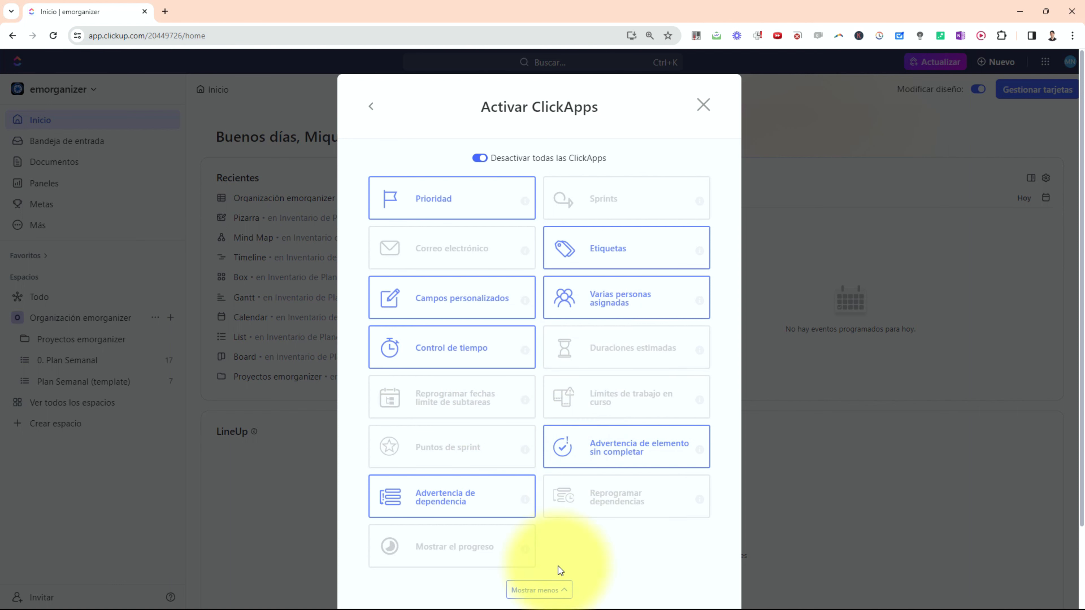
scroll(566, 596, "down", 3)
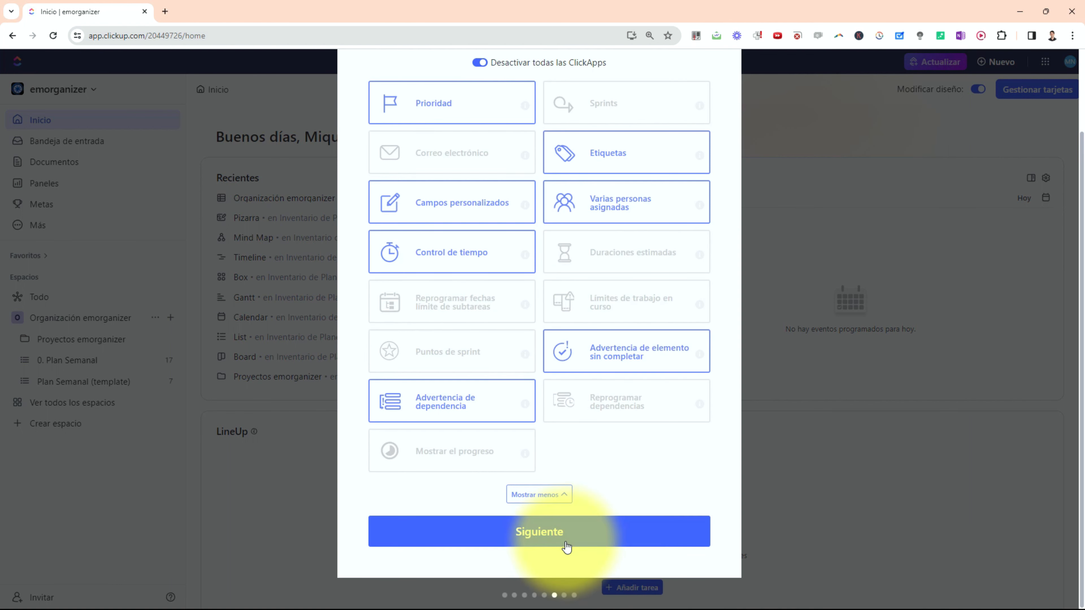
mouse_move(597, 522)
left_mouse_down()
mouse_move(456, 533)
mouse_move(600, 505)
left_mouse_up()
key("Escape")
left_click(539, 532)
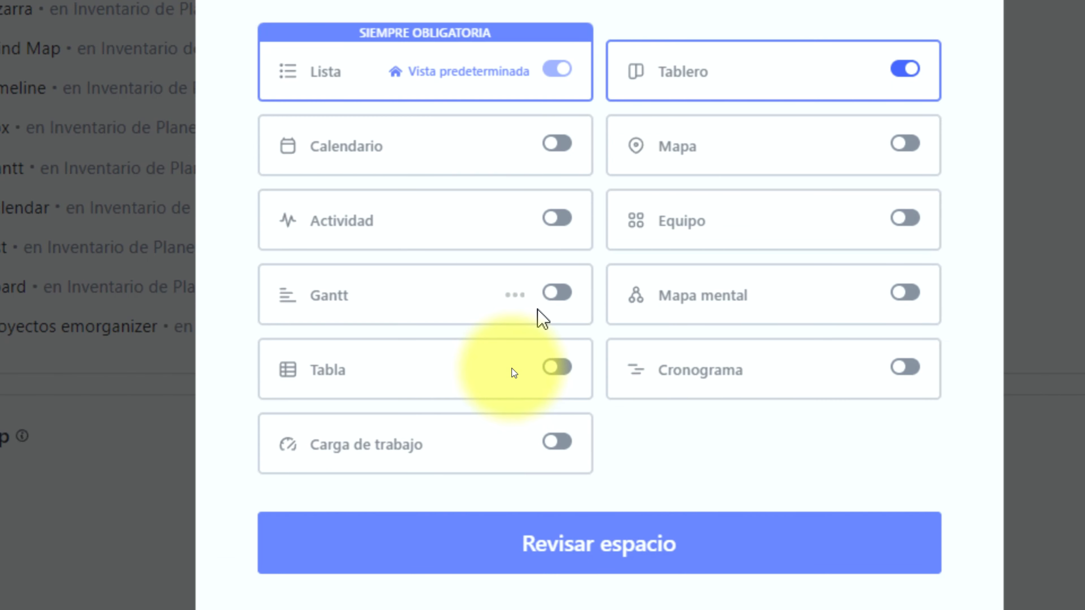
Step: Enable the Calendario and Gantt views for the space and review its settings summary
left_click(558, 144)
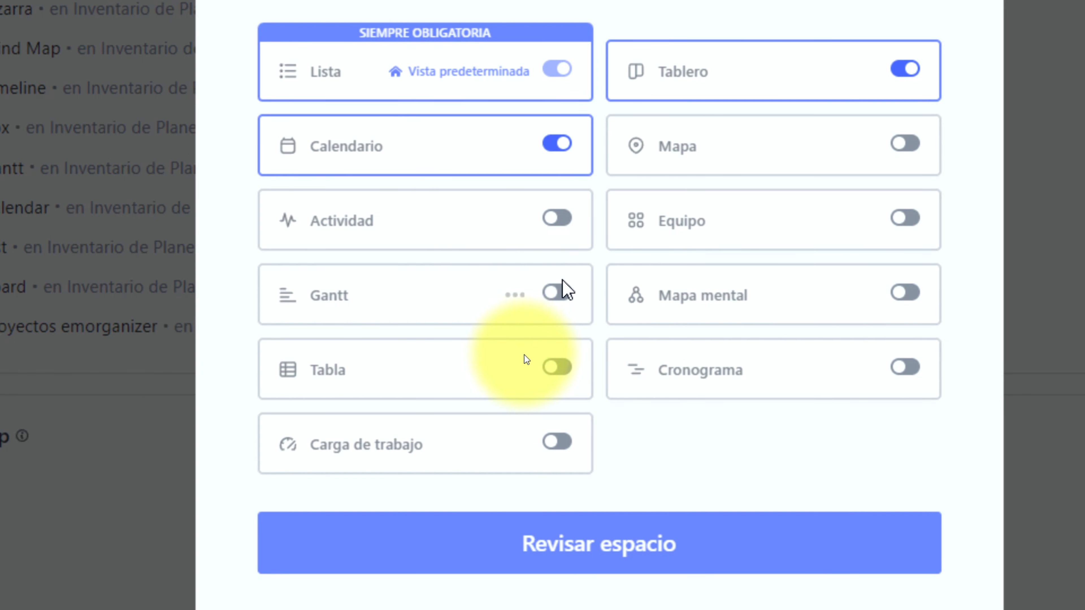
left_click(558, 293)
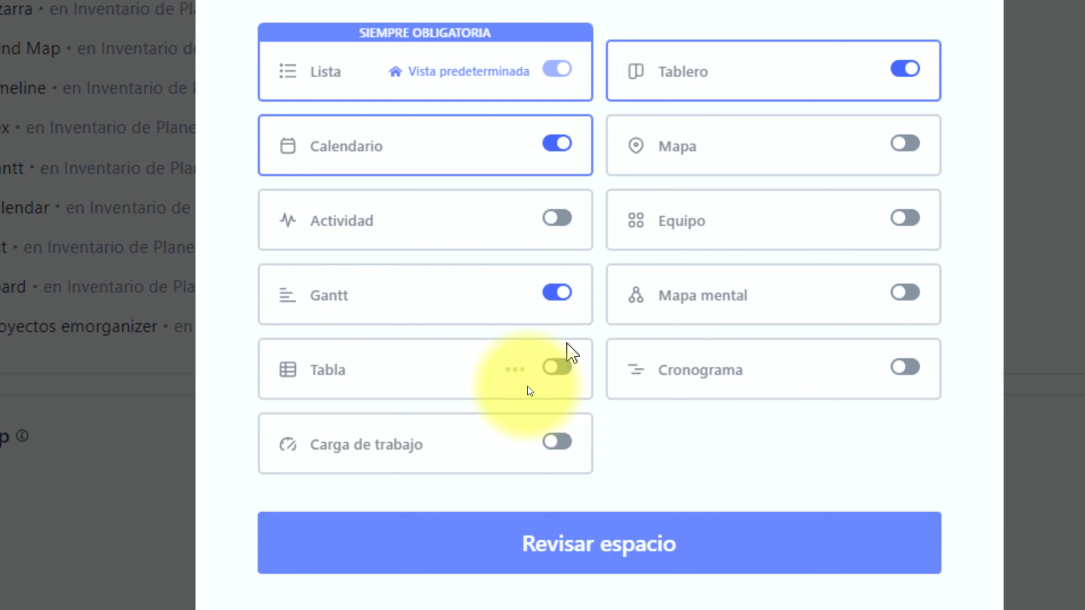
scroll(564, 534, "down", 1)
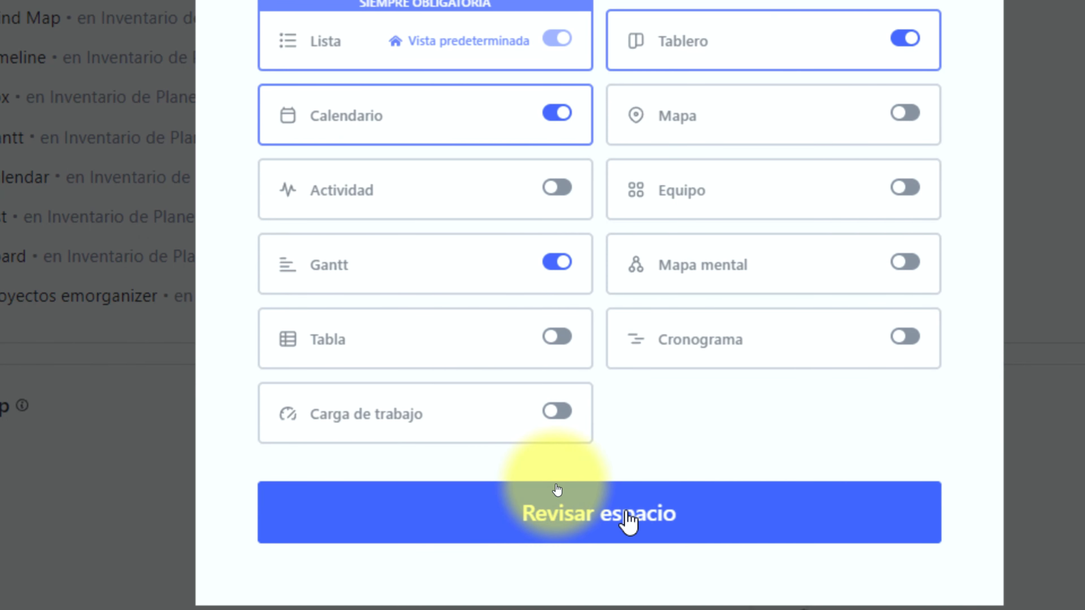
left_click(558, 490)
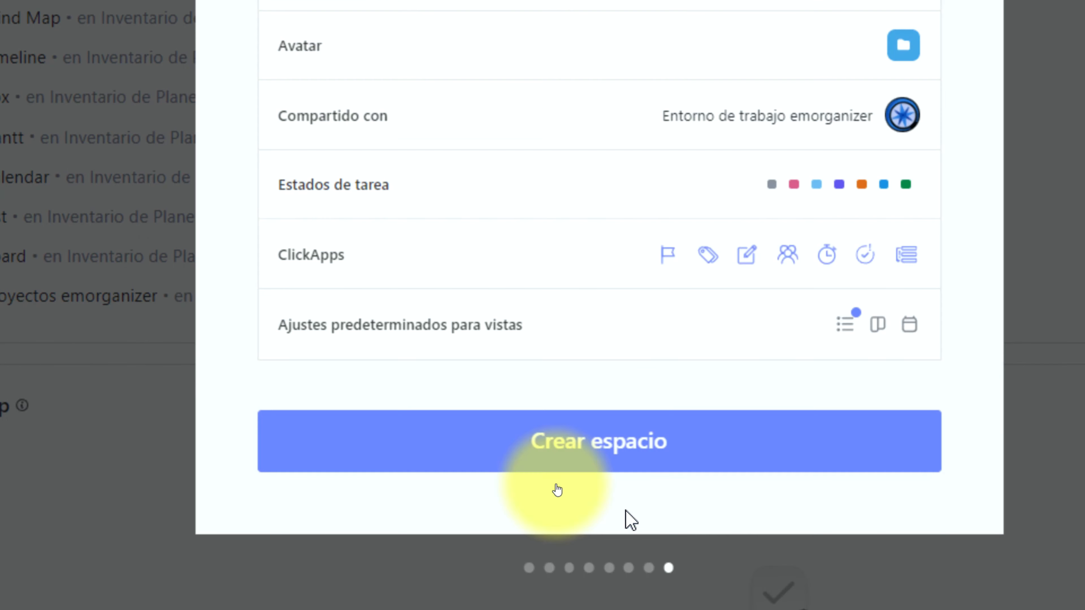
scroll(700, 256, "up", 2)
scroll(692, 234, "up", 3)
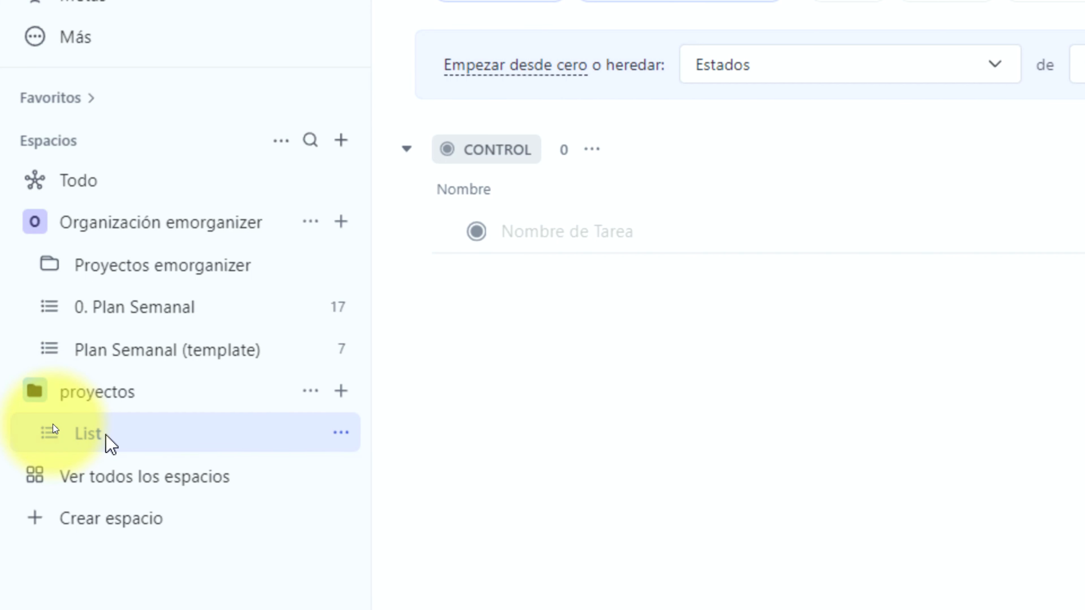
Step: Rename the default list in the proyectos space to "PROYECTO GESTIÓN DEL TIEMPO"
left_click(342, 432)
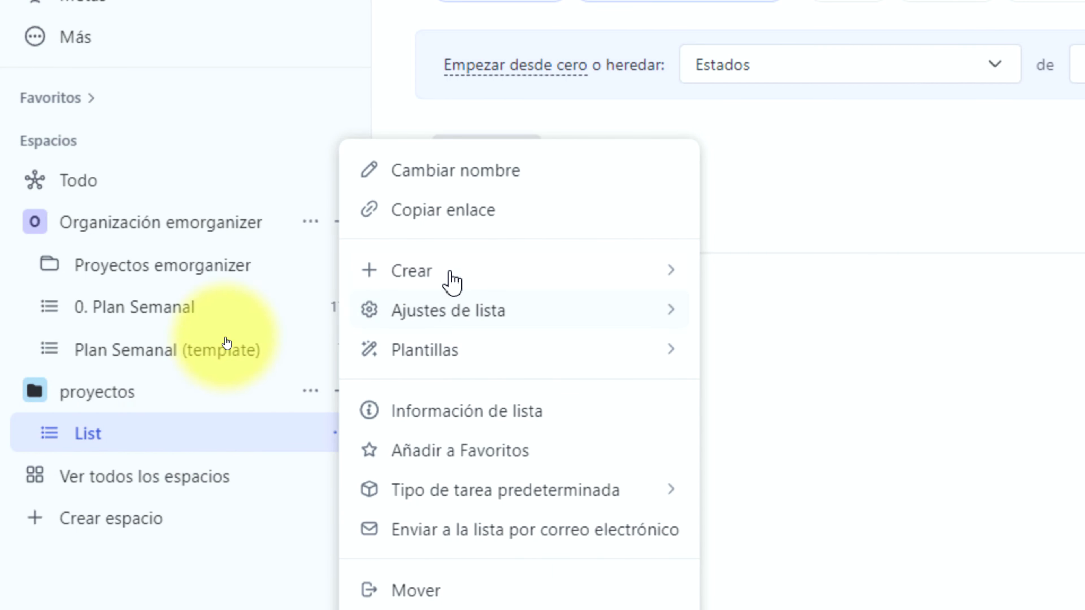
left_click(464, 173)
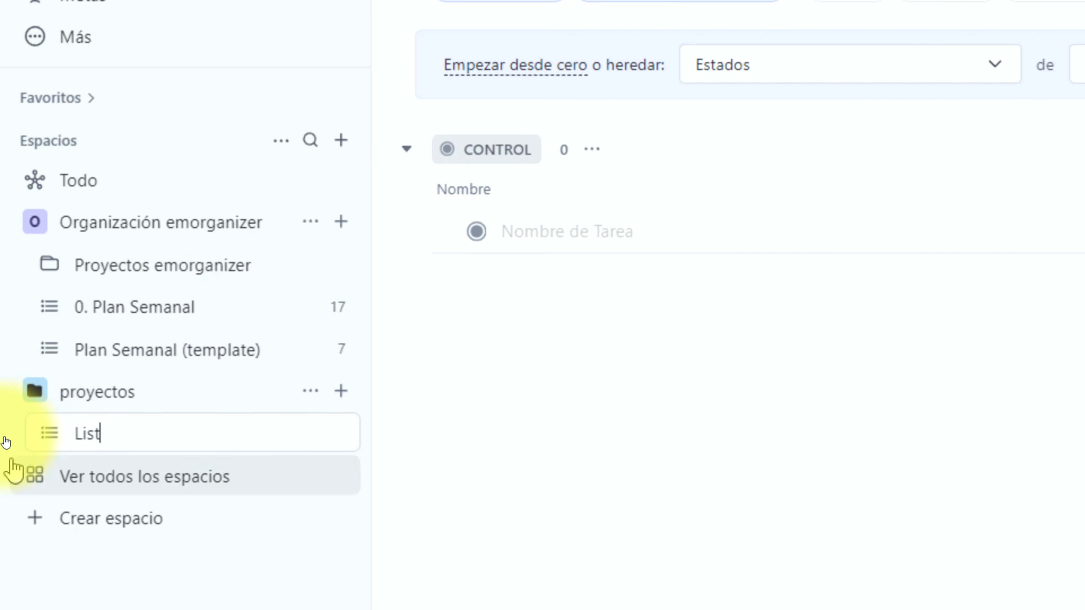
left_click_drag(121, 438, 86, 436)
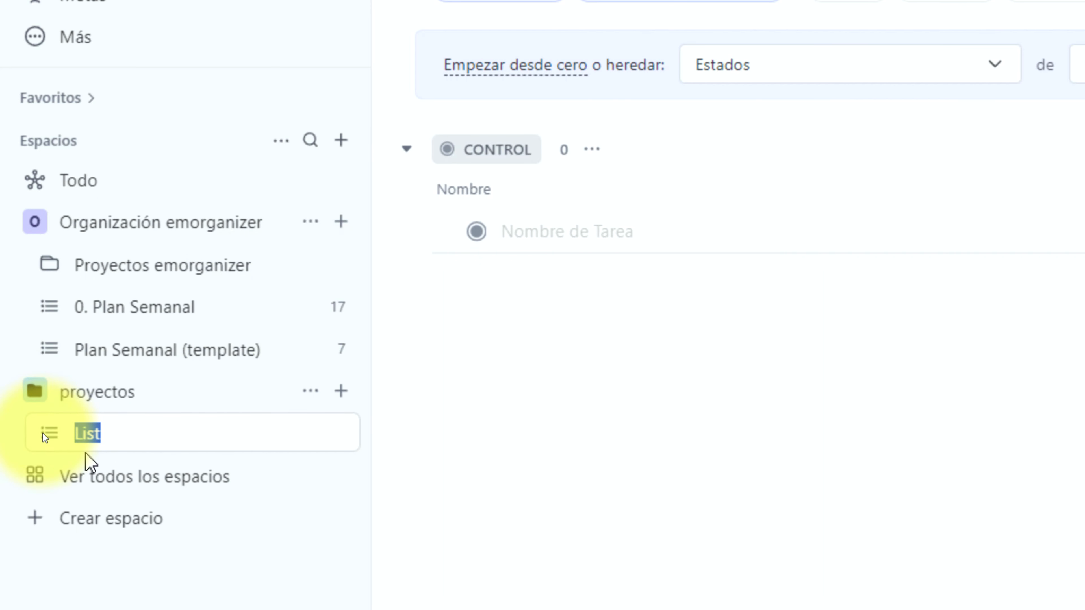
type("PROYECTO CURSO GESTIÓN DEL TIEMPO")
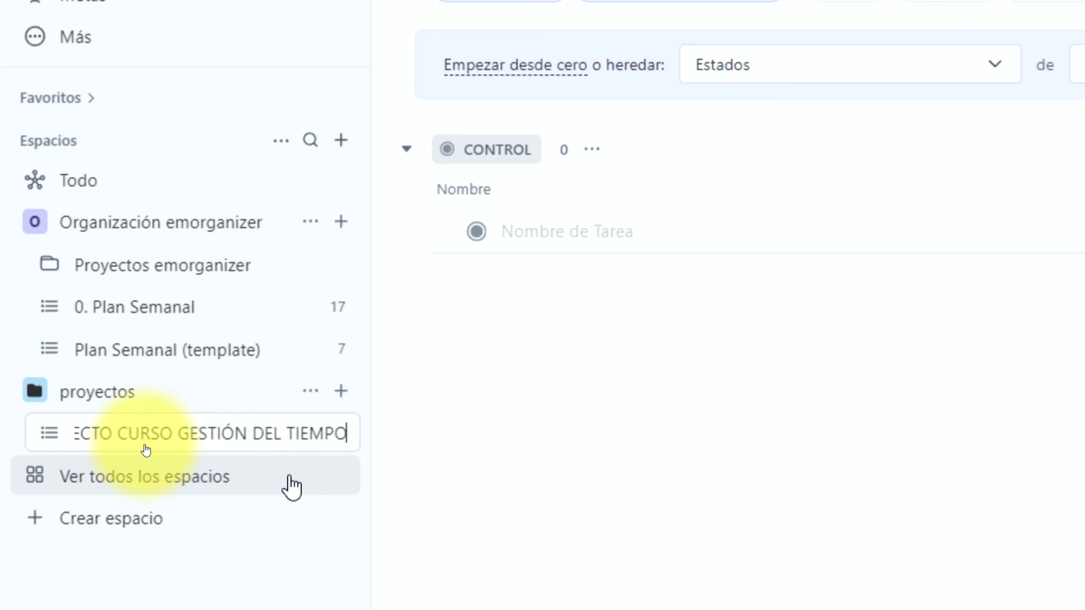
left_click_drag(177, 433, 126, 433)
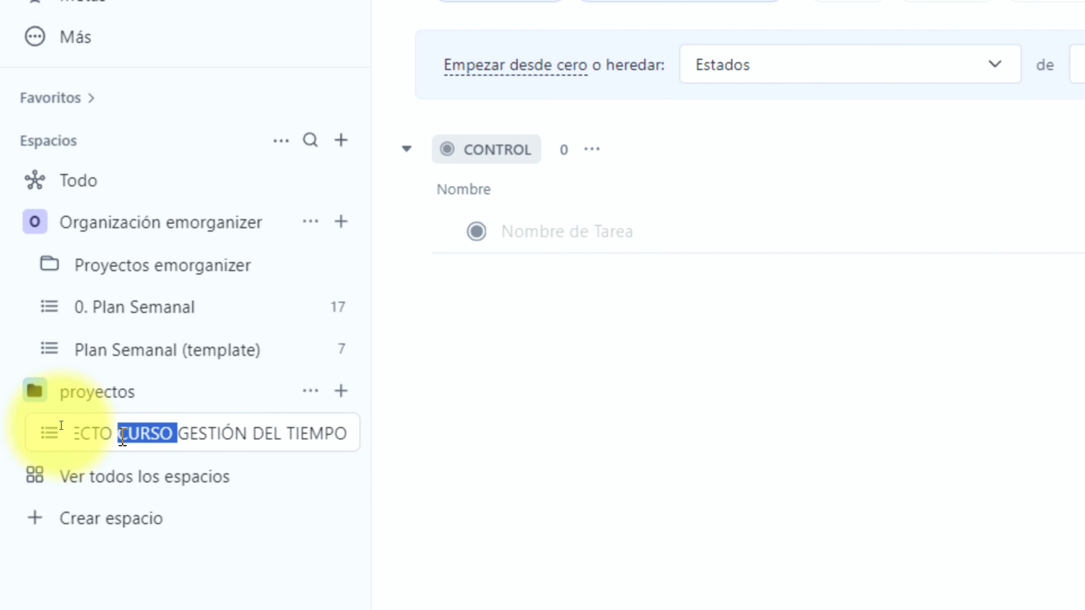
key("BackSpace")
key("BackSpace")
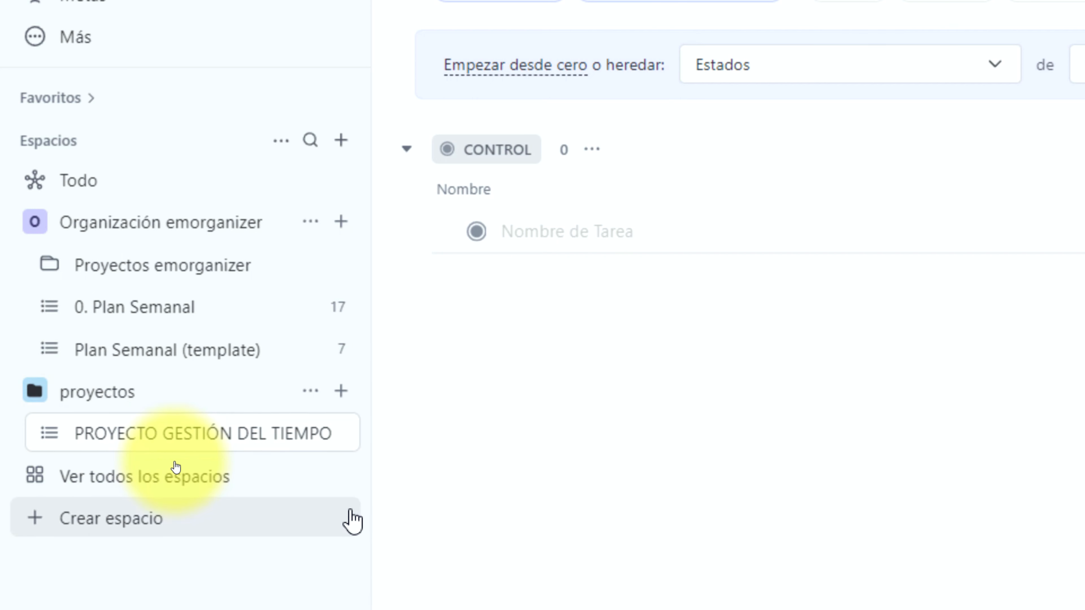
left_click(346, 428)
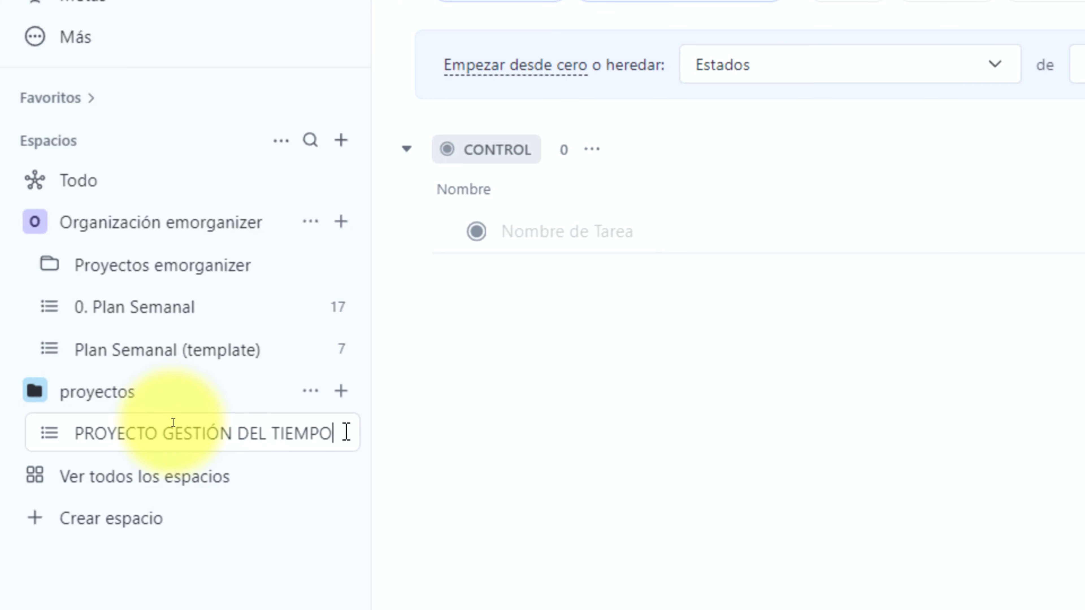
key("Return")
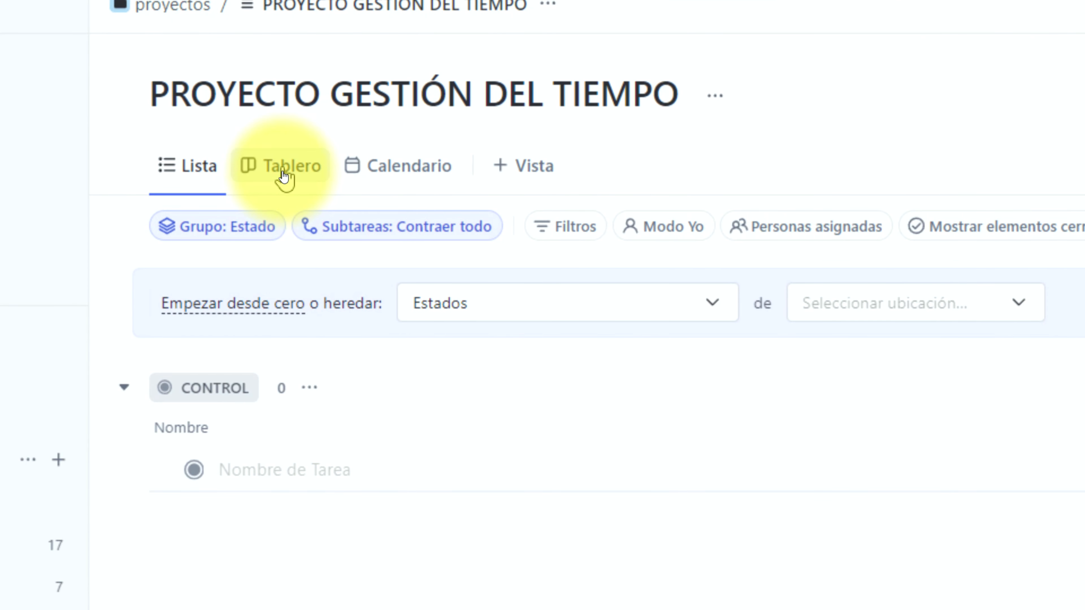
Step: Switch the project list to the Tablero view and look through its status columns
left_click(284, 176)
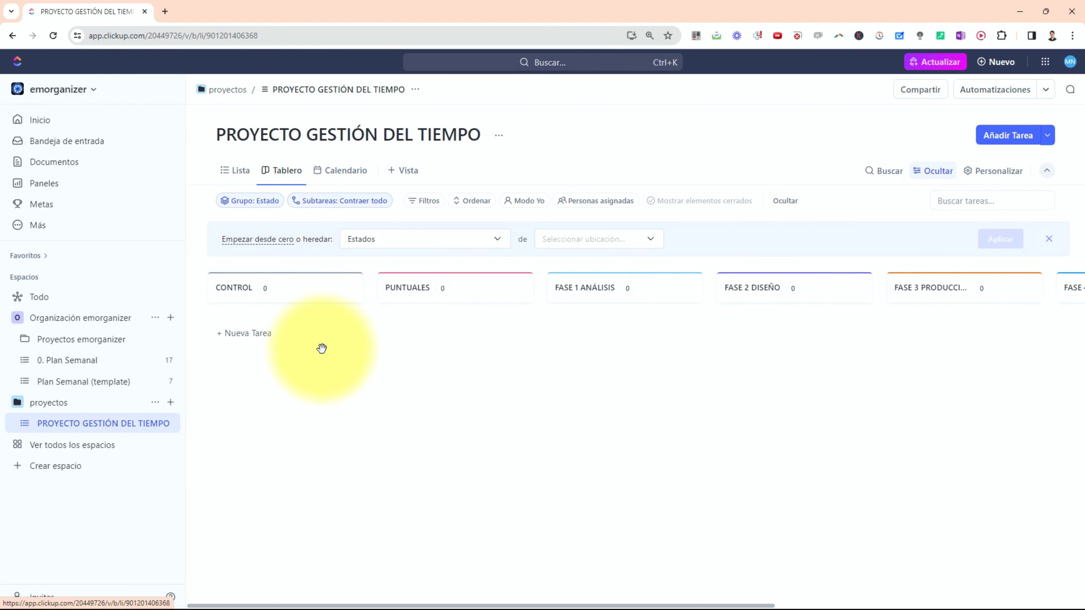
left_click_drag(413, 367, 310, 363)
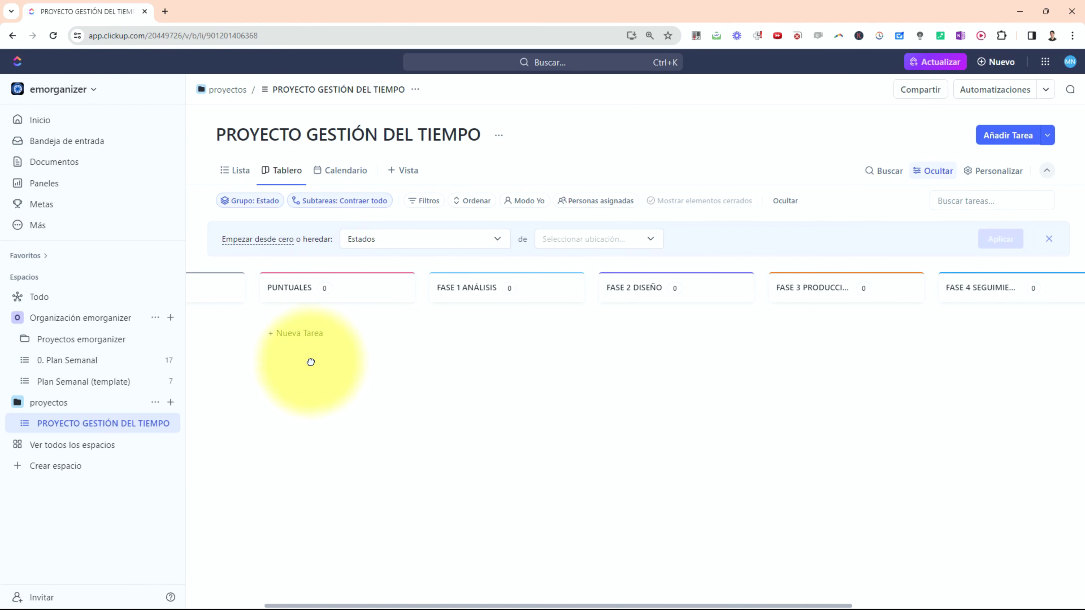
left_click_drag(539, 376, 679, 361)
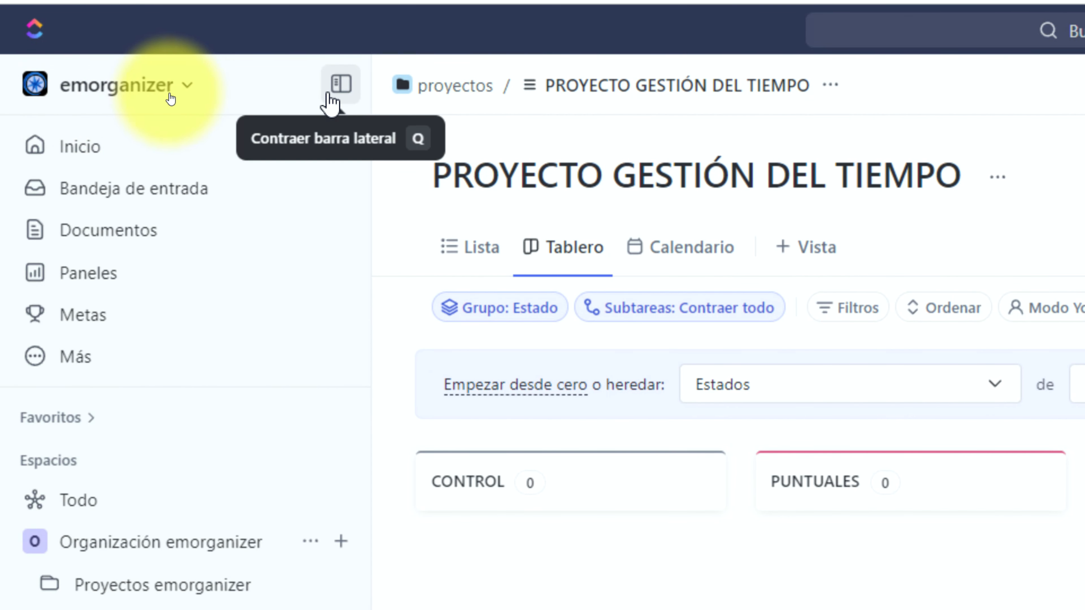
Step: Collapse the sidebar and review the project board's status columns from CONTROL through TAREAS HECHAS
left_click(341, 84)
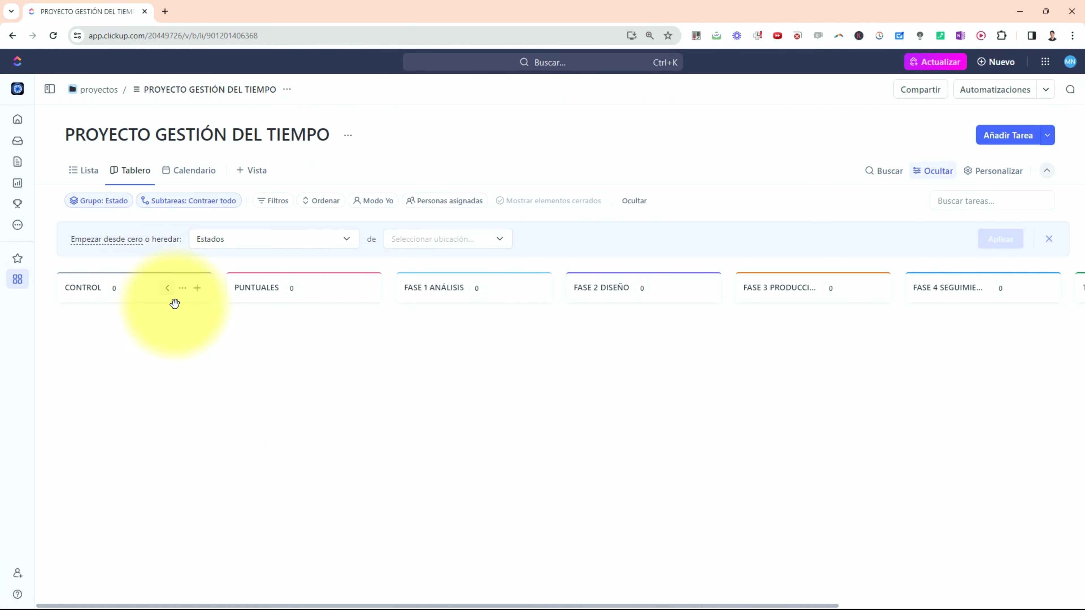
mouse_move(358, 295)
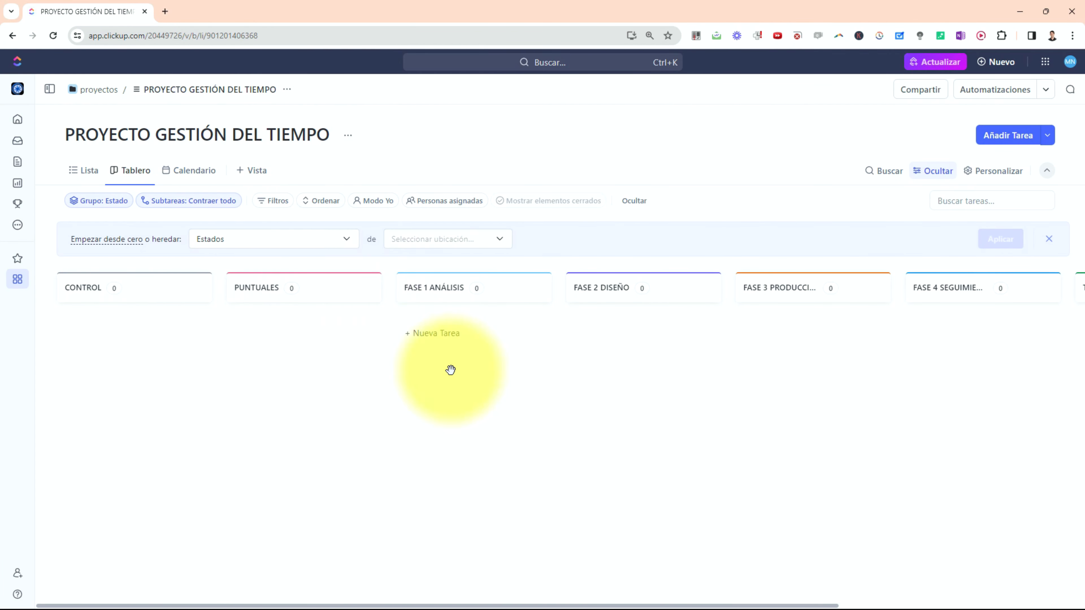
mouse_move(801, 339)
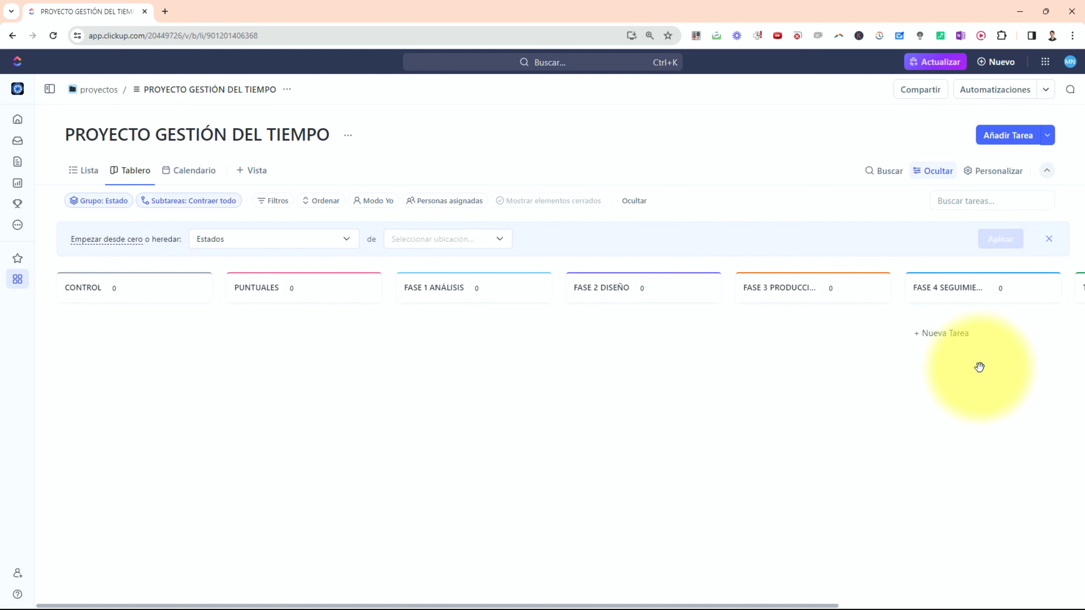
left_click_drag(978, 366, 656, 388)
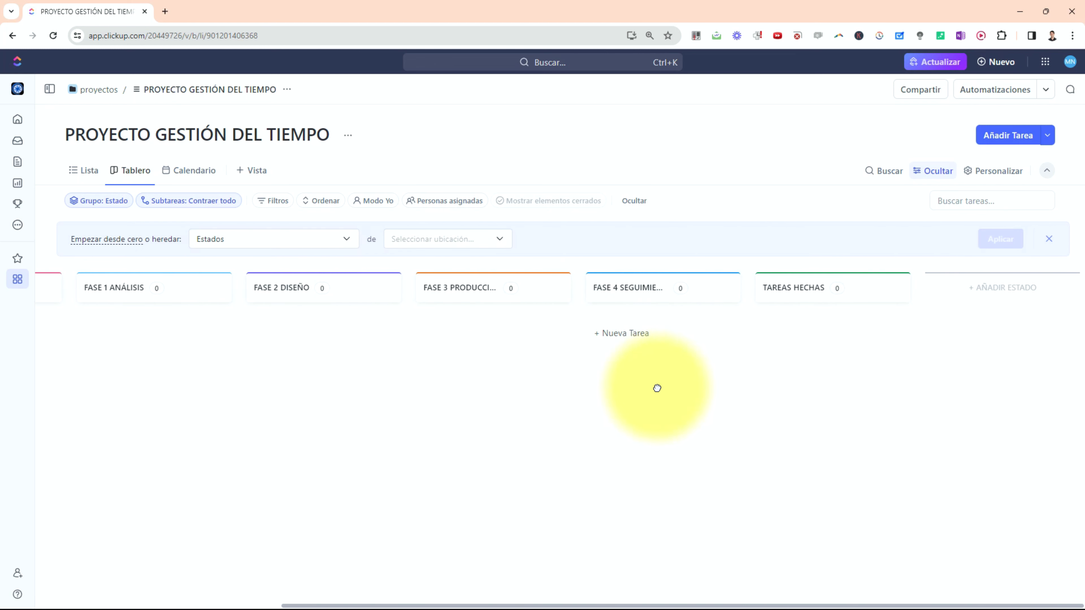
left_click_drag(753, 377, 1050, 382)
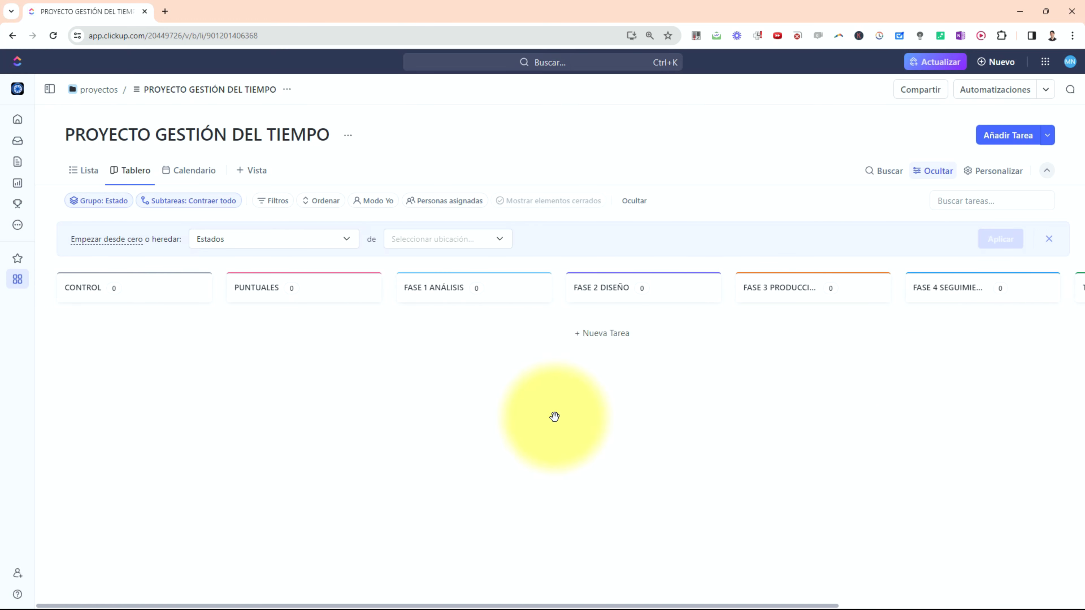
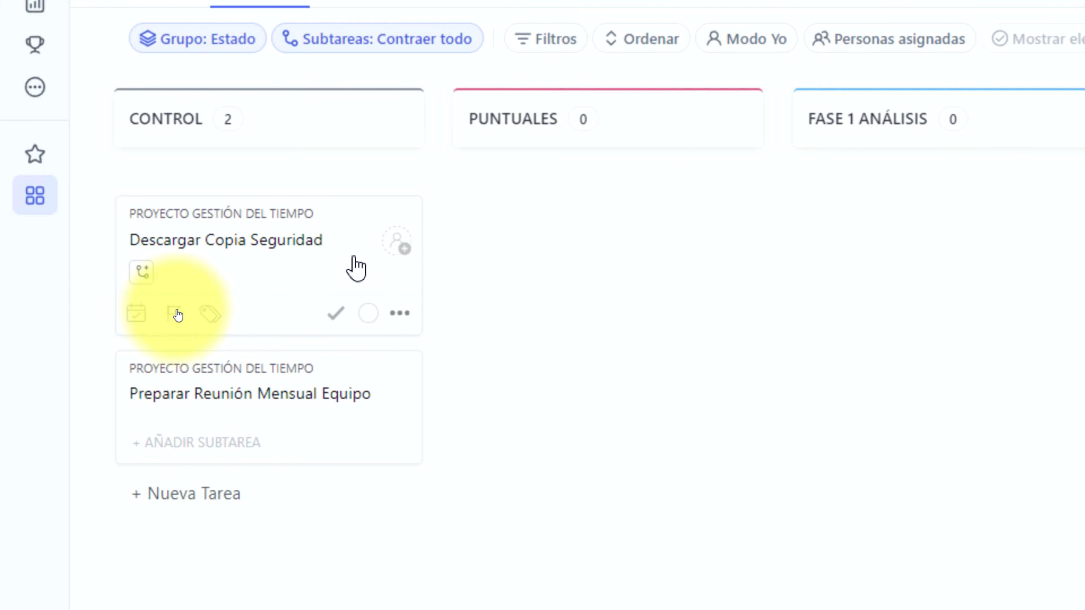
Step: Open the "Descargar Copia Seguridad" task in the CONTROL column and assign it to yourself
left_click(154, 319)
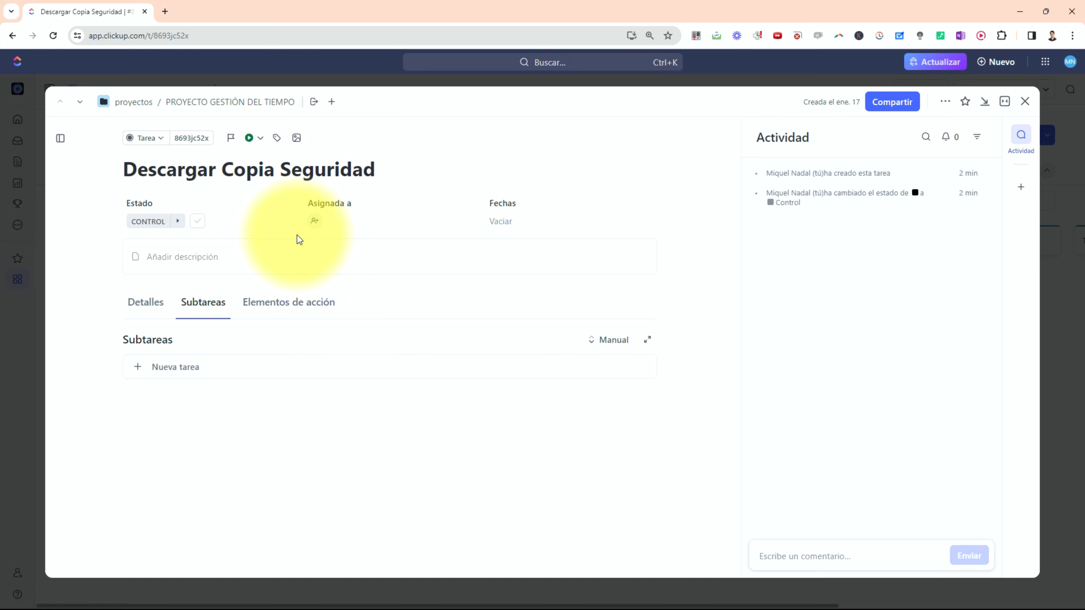
left_click(322, 228)
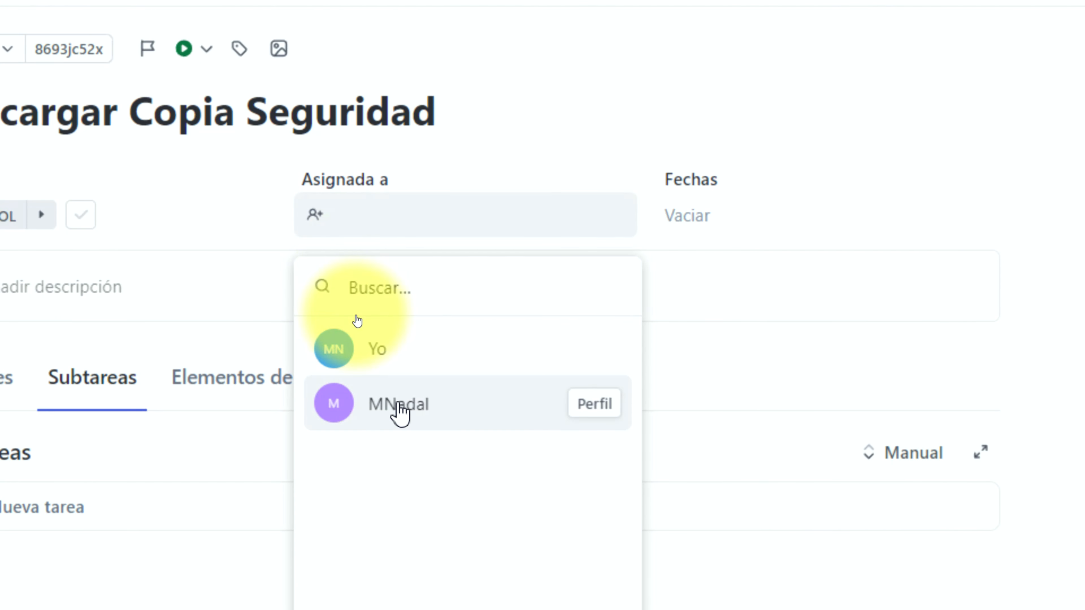
left_click(400, 361)
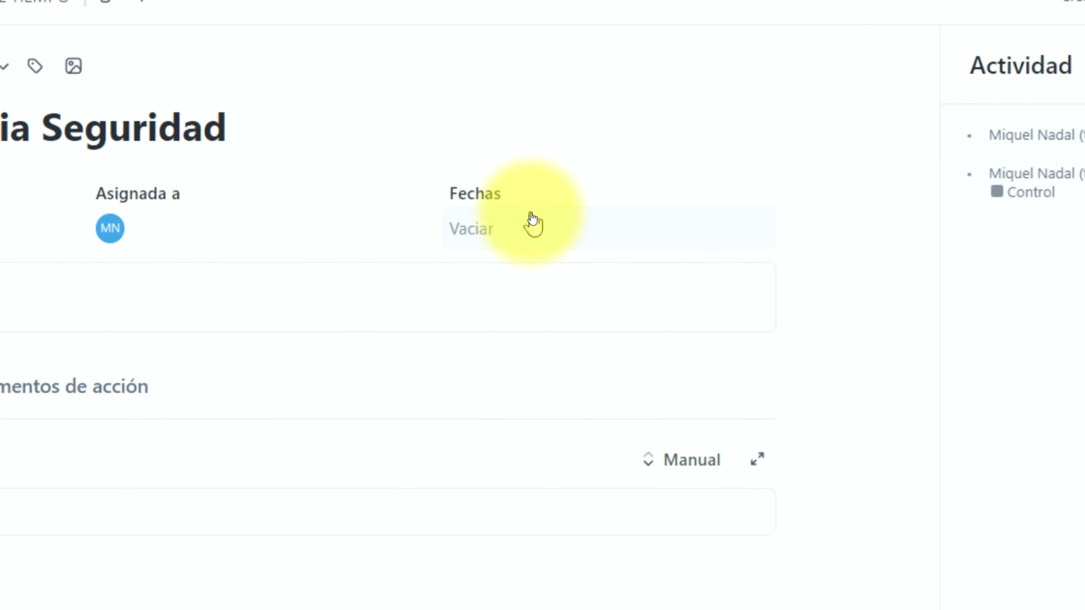
Step: Set up a repetition for the "Descargar Copia Seguridad" task with the frequency Mensualmente
left_click(516, 236)
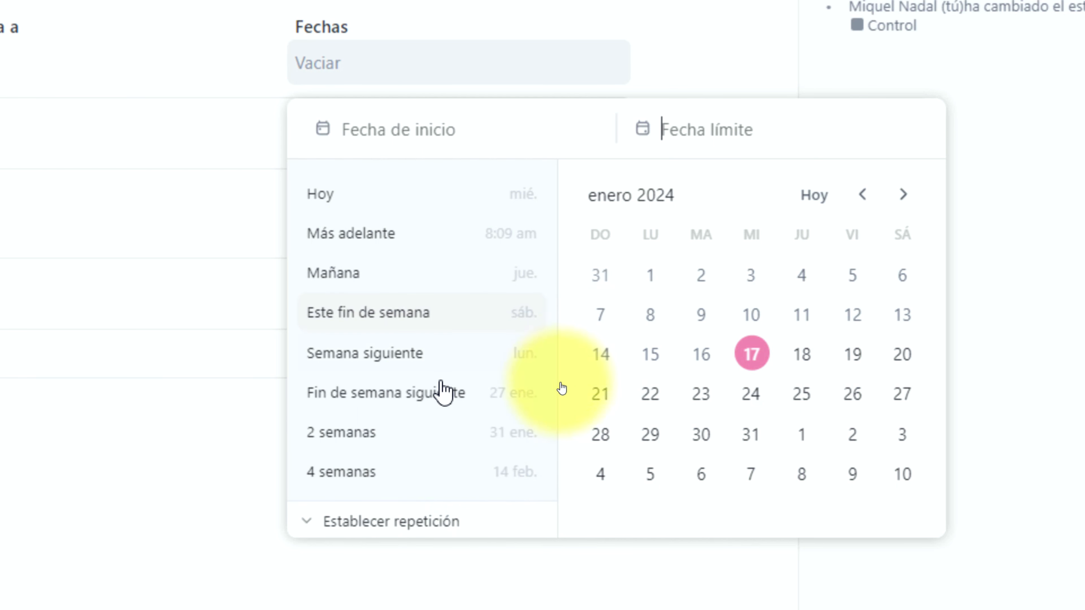
left_click(376, 519)
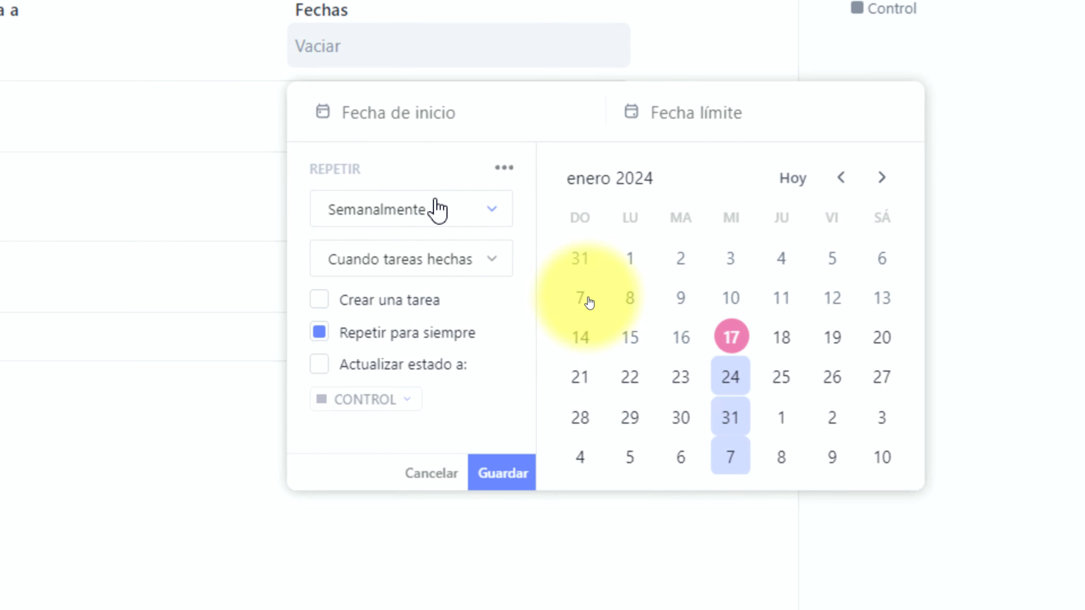
left_click(390, 220)
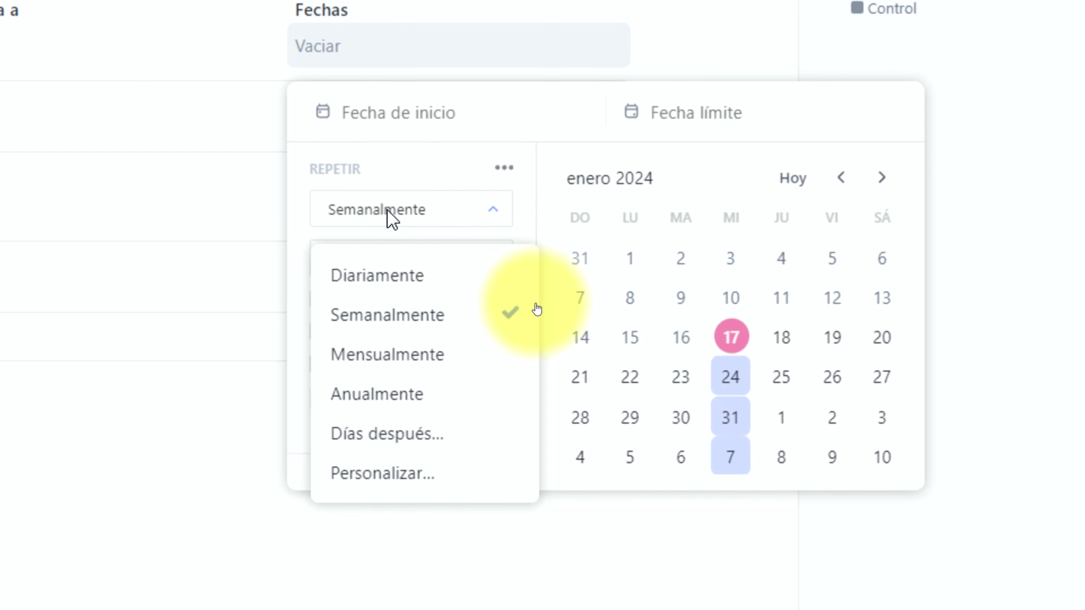
left_click(396, 279)
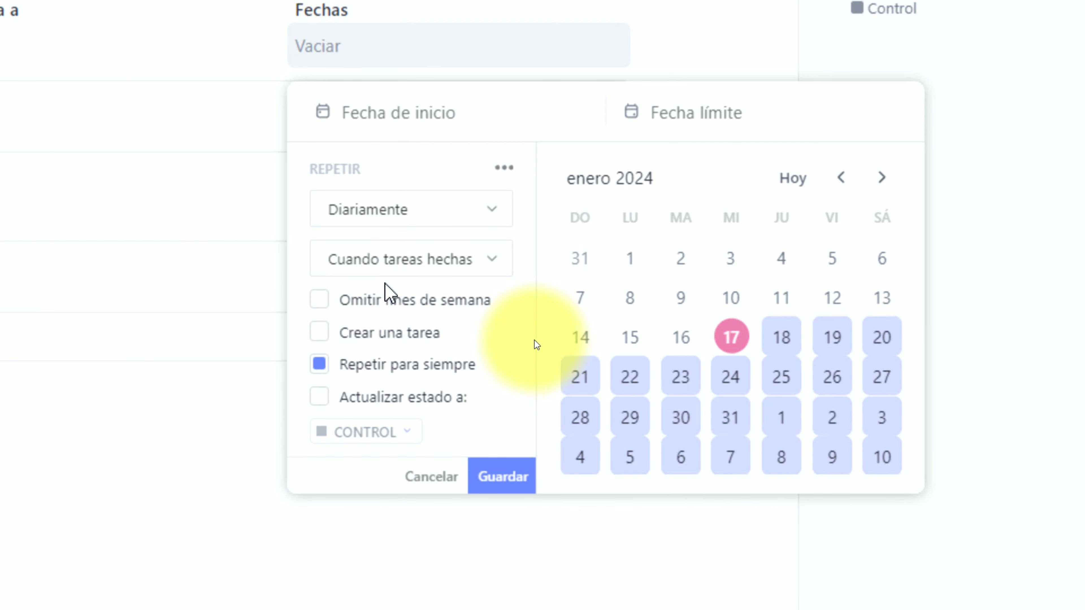
left_click(415, 223)
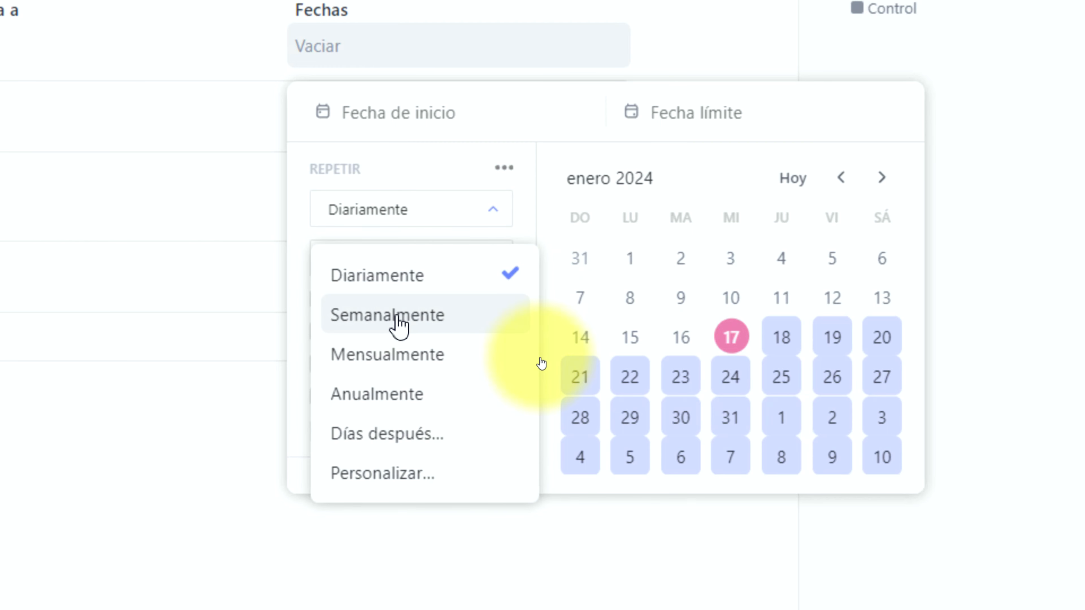
left_click(392, 355)
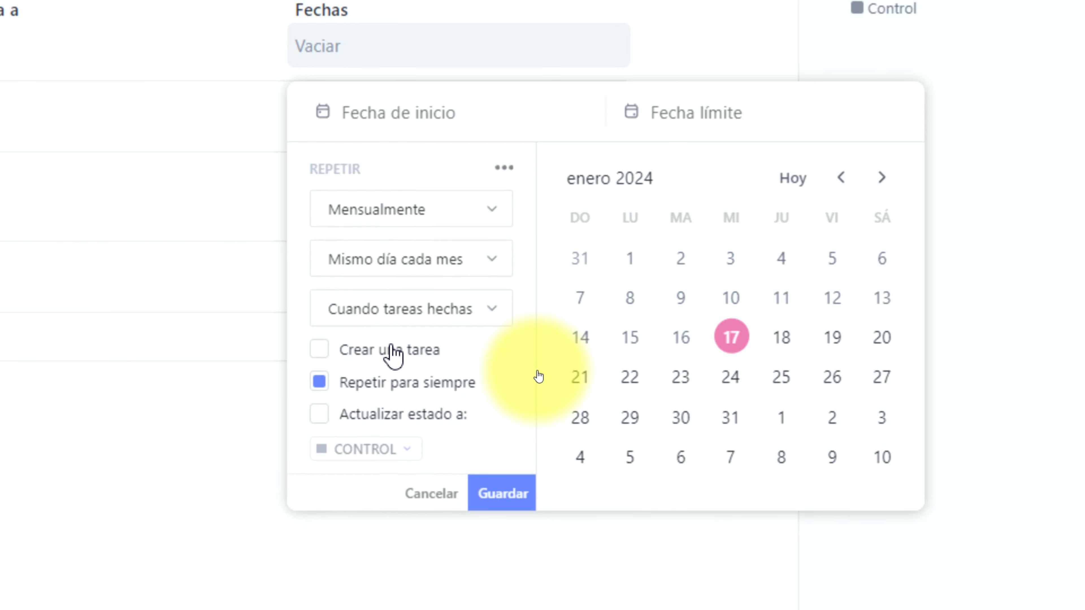
Step: Make the monthly repetition fall on Tercer miércoles, save it and close the task
left_click(420, 261)
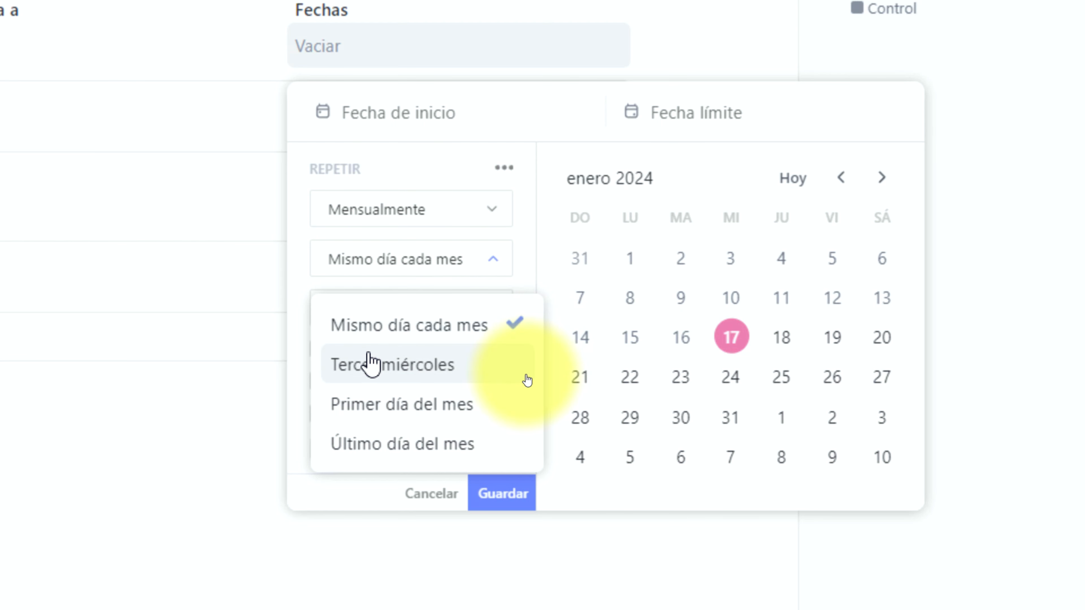
left_click(527, 380)
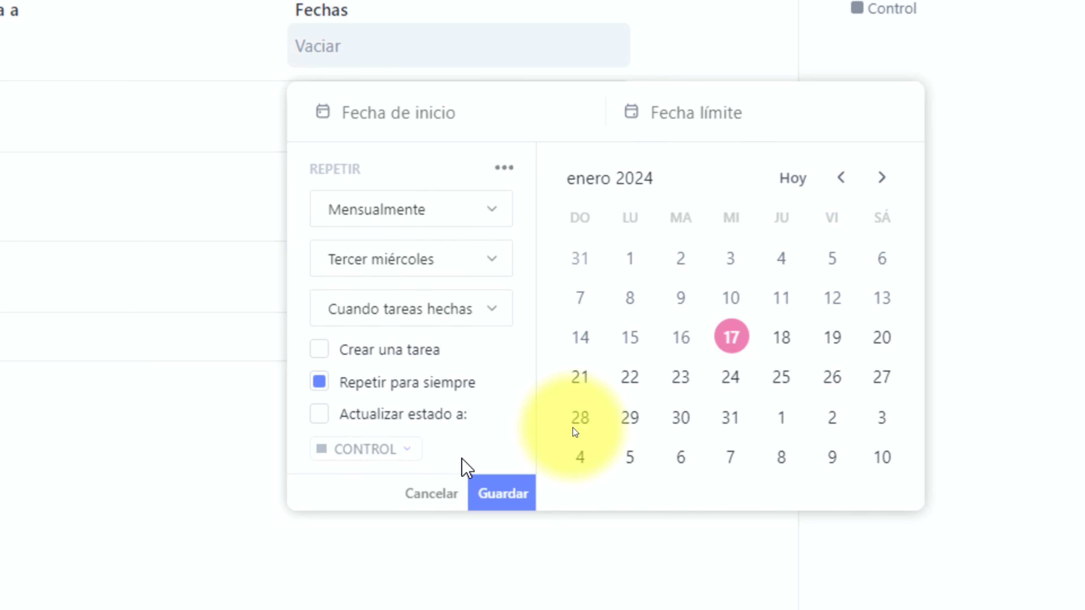
left_click(495, 493)
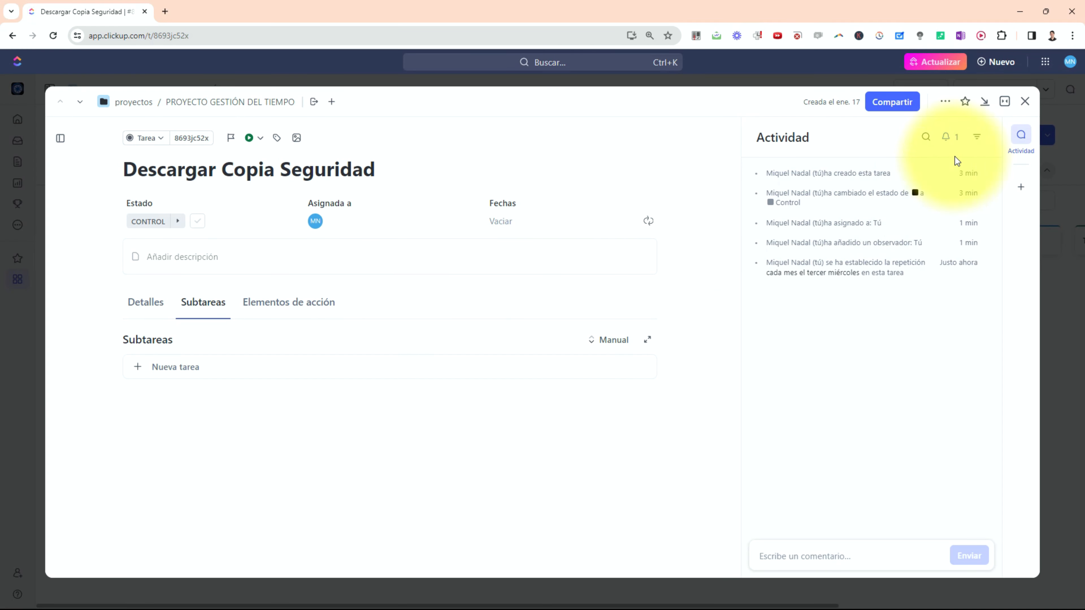
left_click(1025, 103)
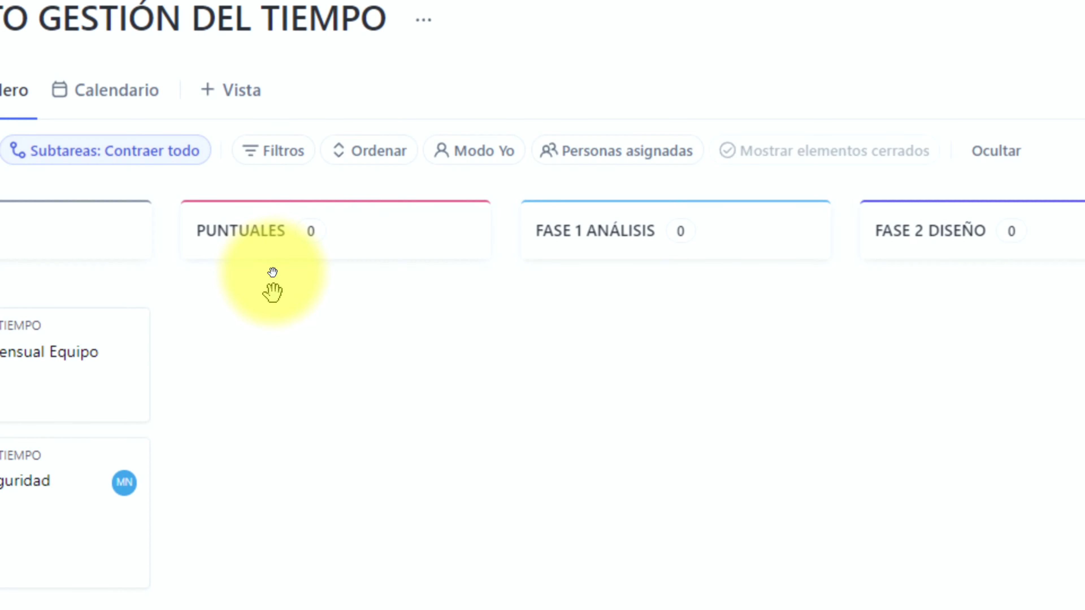
mouse_move(279, 320)
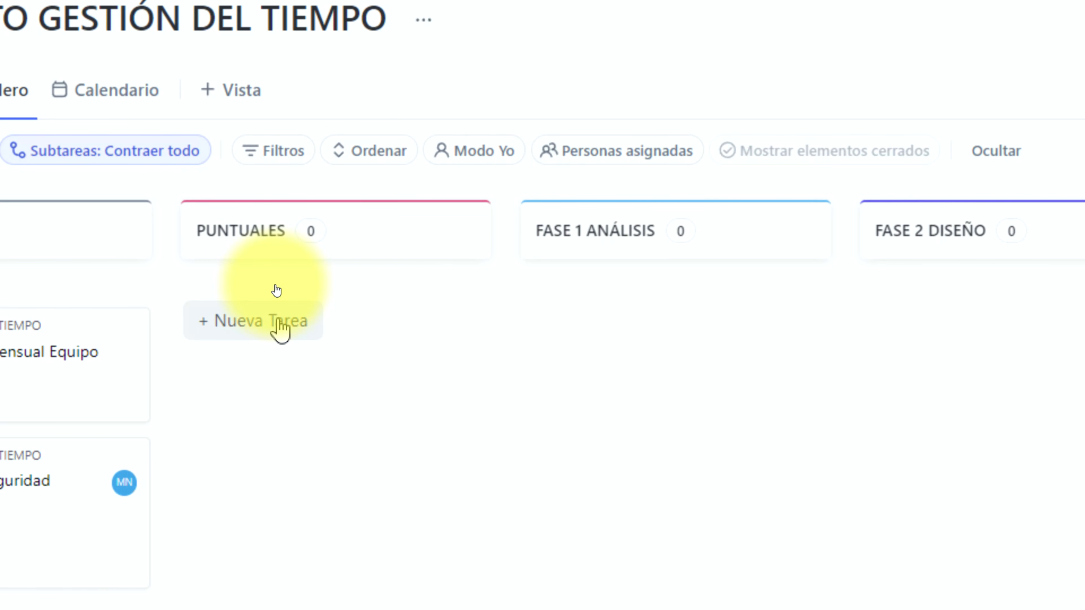
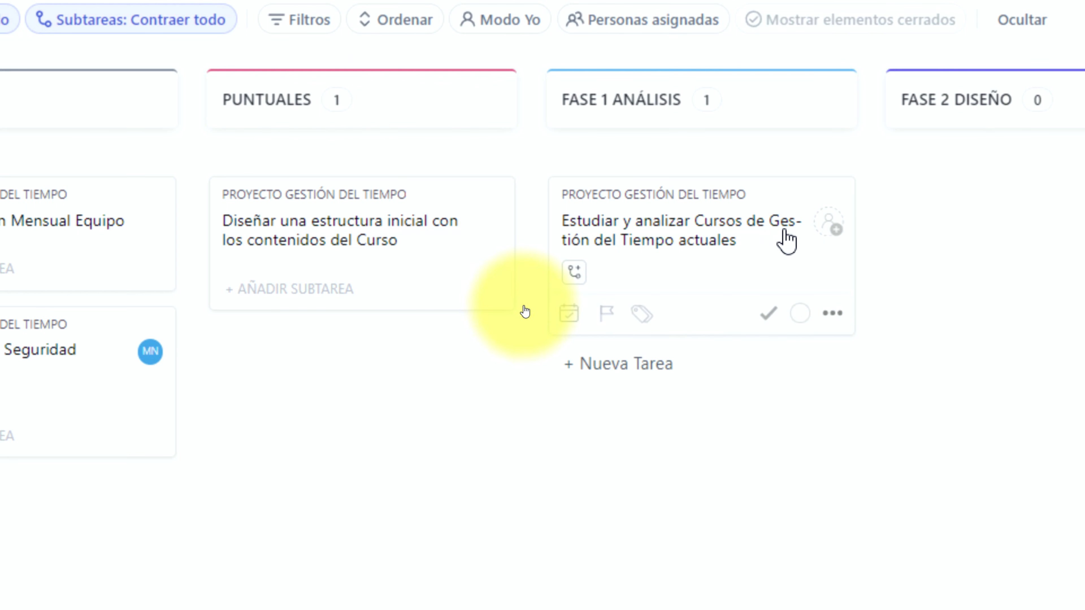
Step: Assign the "Estudiar y analizar Cursos de Gestión del Tiempo actuales" task to yourself and set its due date to 23 January 2024
left_click(828, 221)
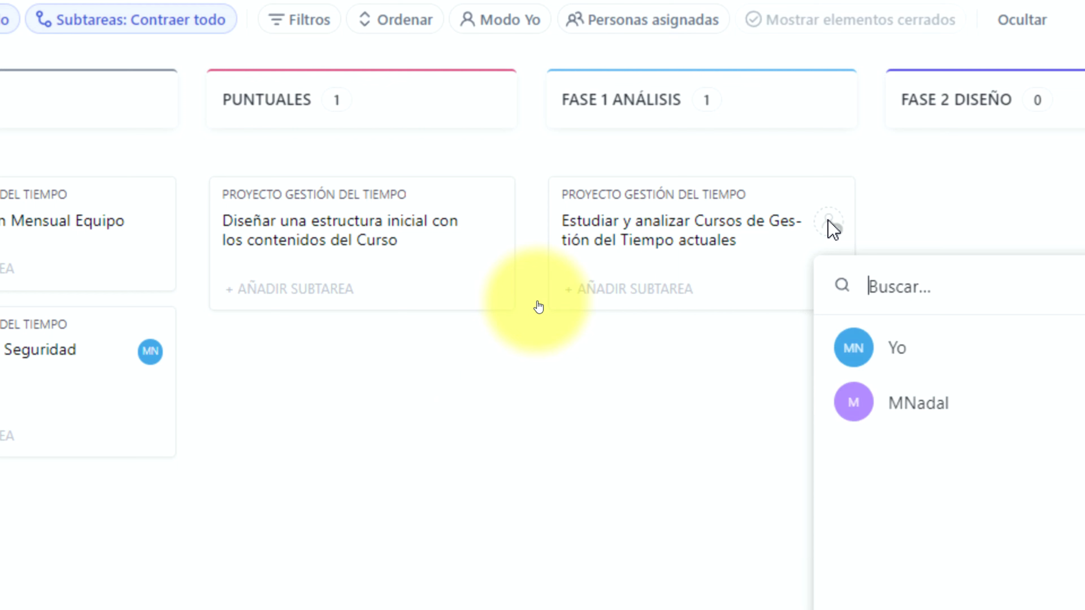
left_click(913, 350)
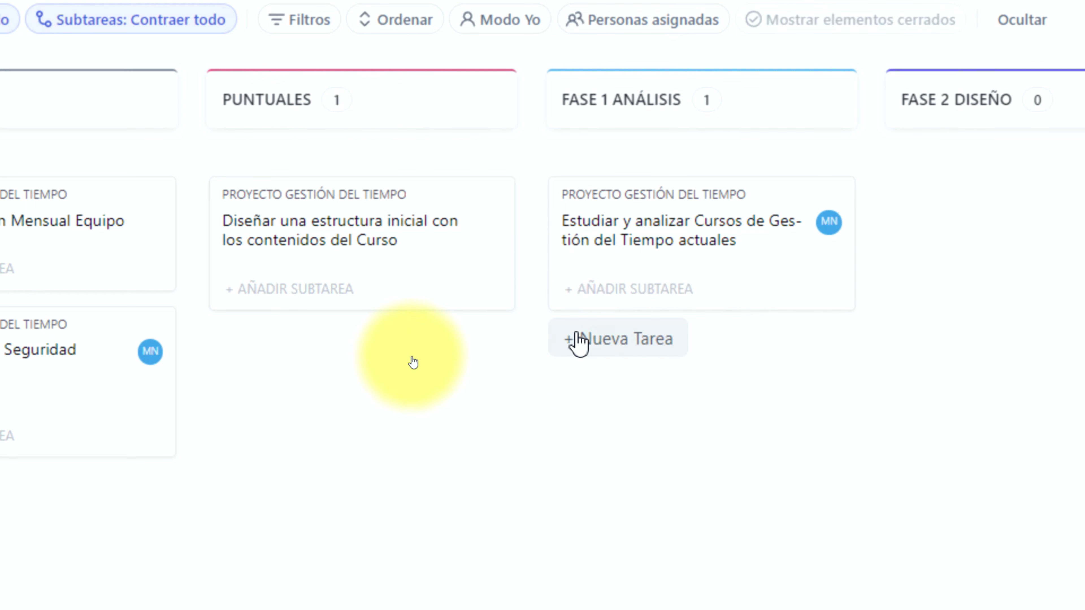
mouse_move(549, 315)
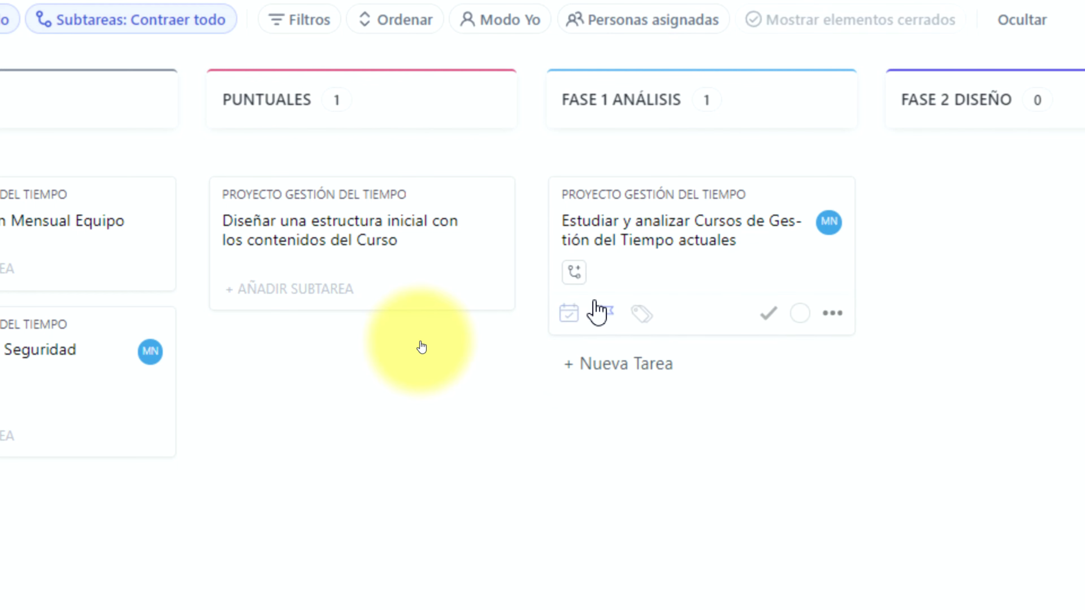
left_click(571, 315)
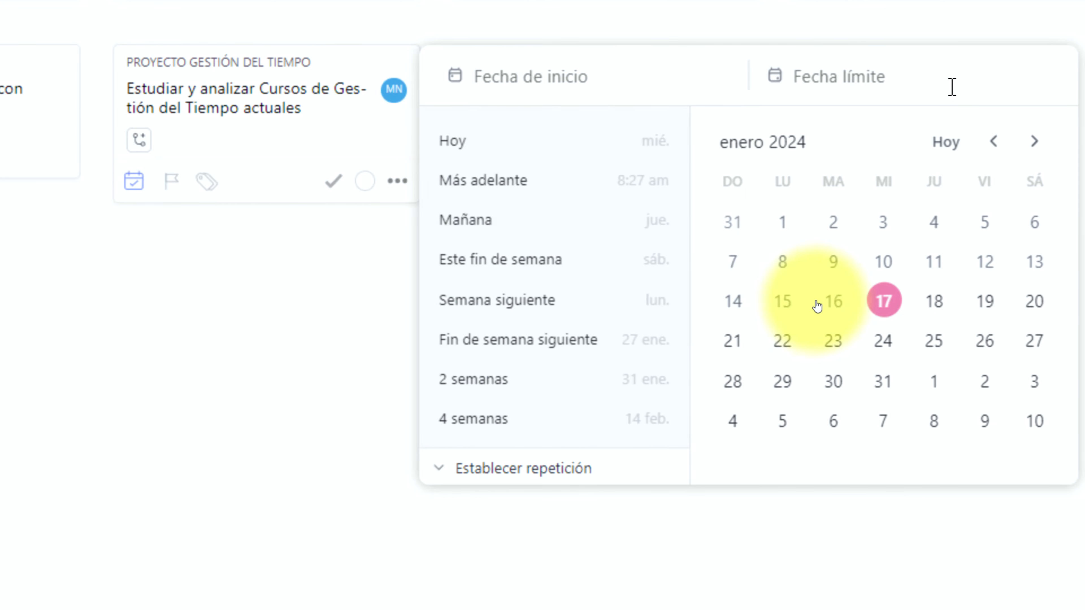
left_click(890, 80)
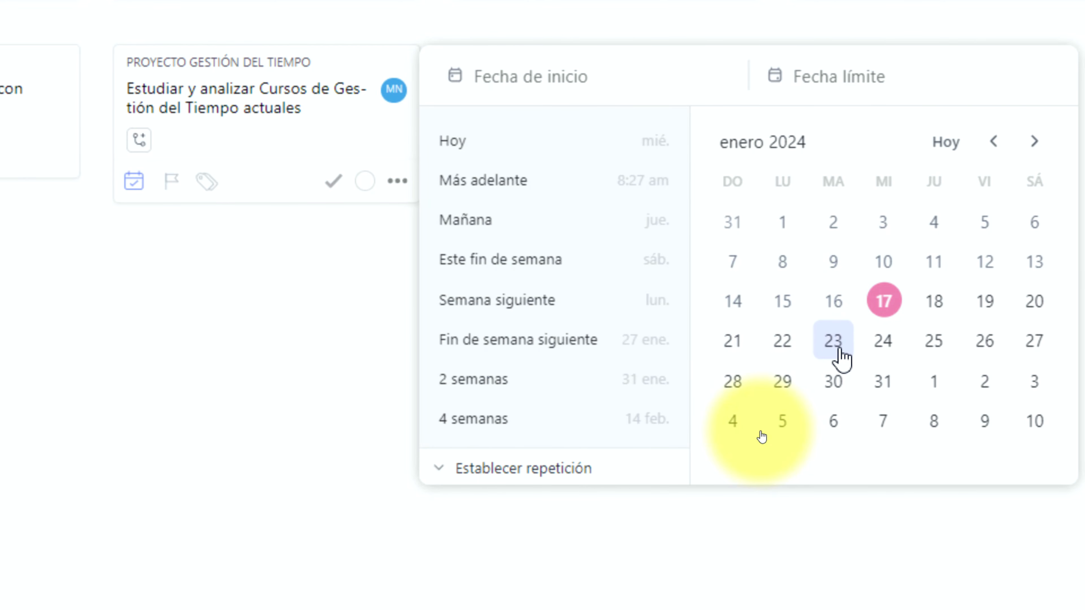
left_click(835, 340)
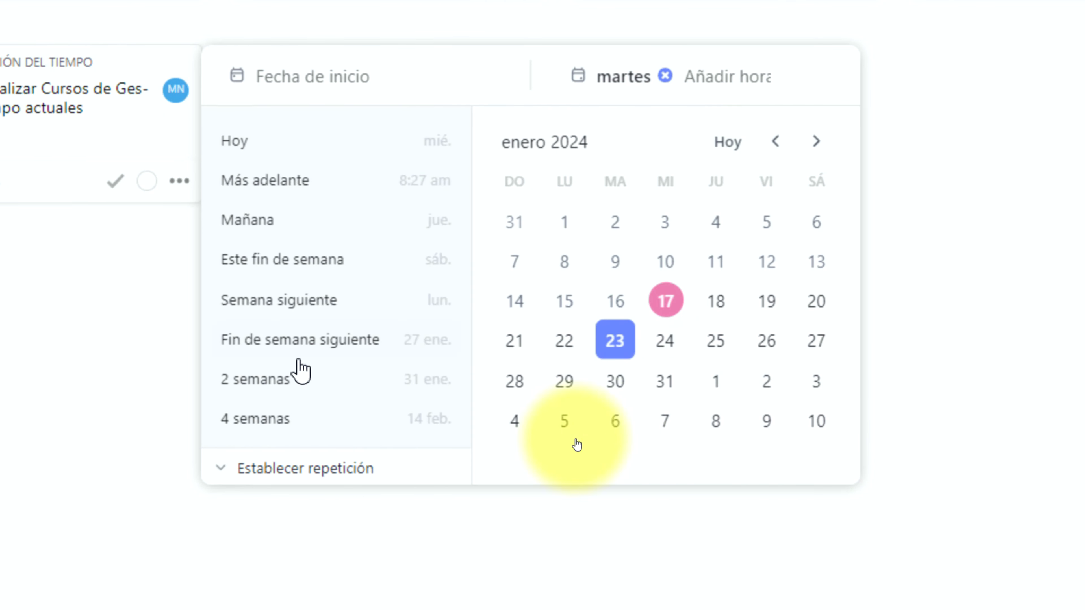
left_click(280, 321)
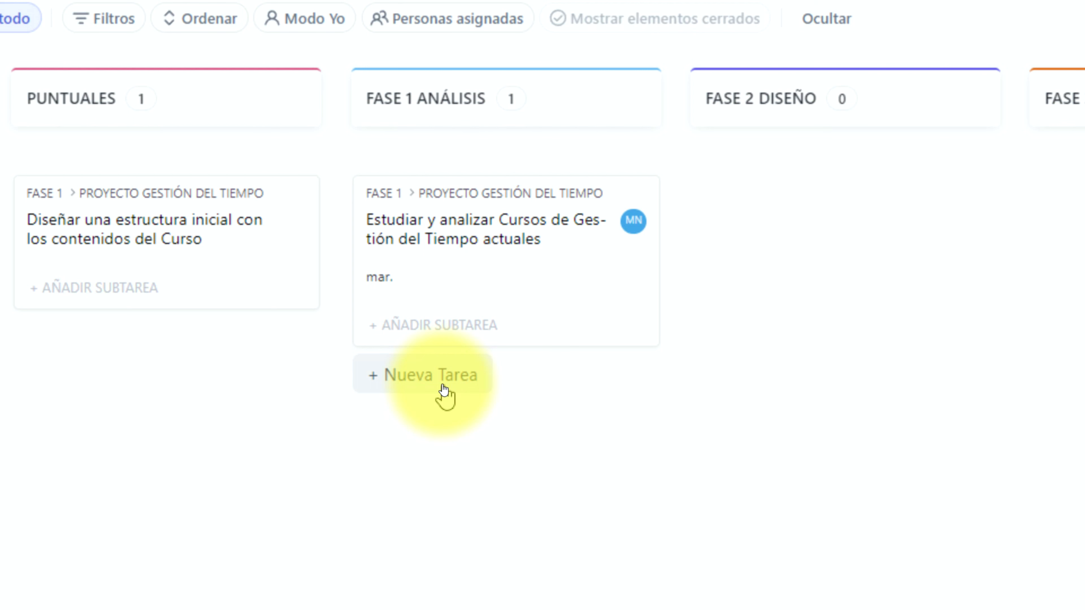
Step: Add a task named "FASE 1" to the FASE 1 ANÁLISIS column and move it above the existing task
left_click(443, 390)
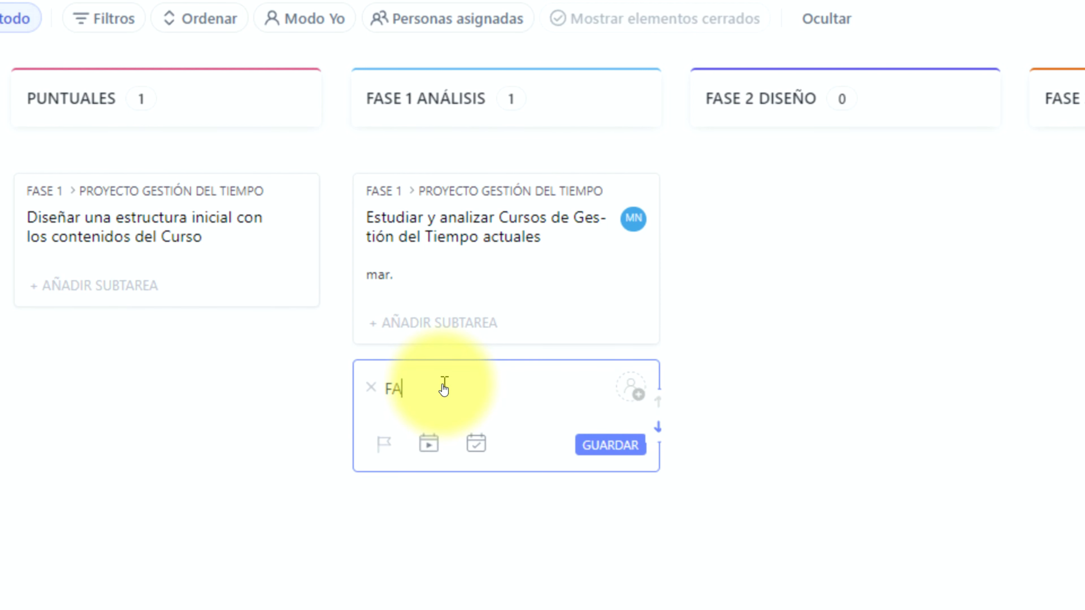
key("Return")
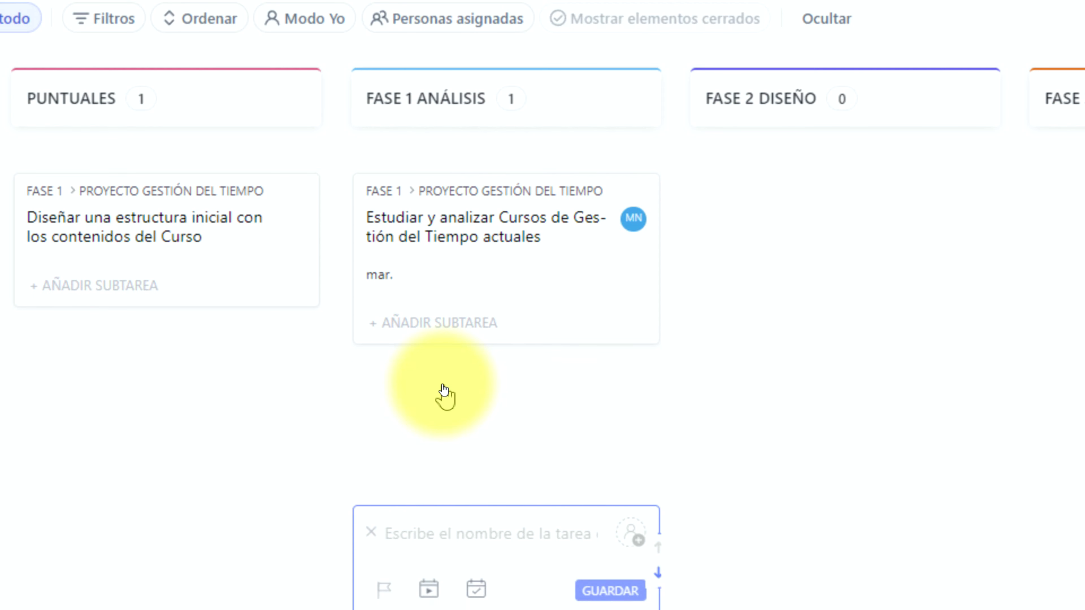
left_click(852, 395)
left_click_drag(497, 405, 449, 176)
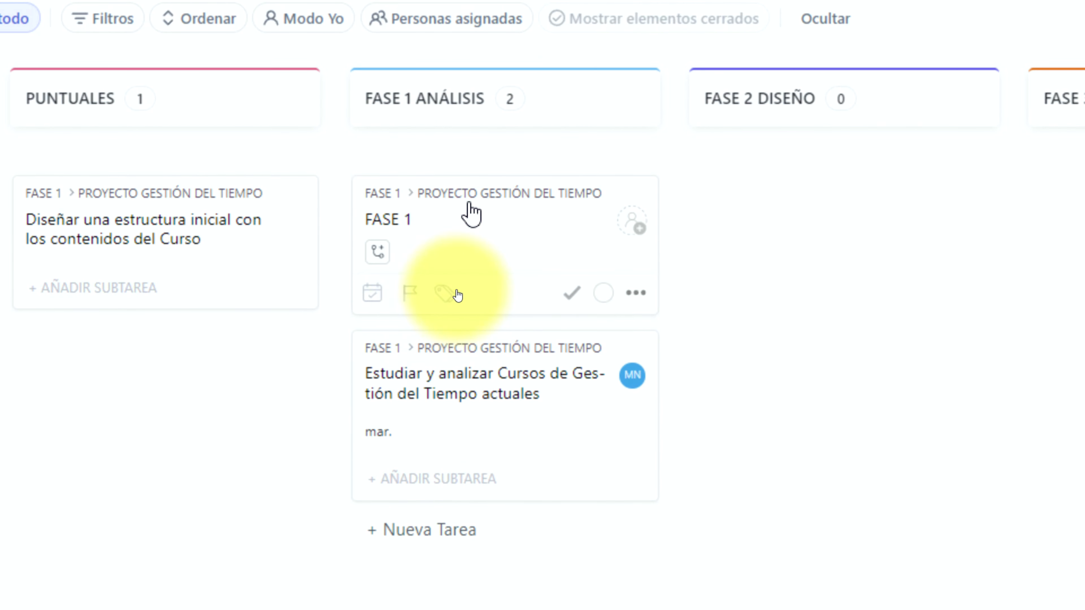
Step: Set the "FASE 1" task's start date to 21 January 2024 and its due date to 19 February 2024
left_click(377, 295)
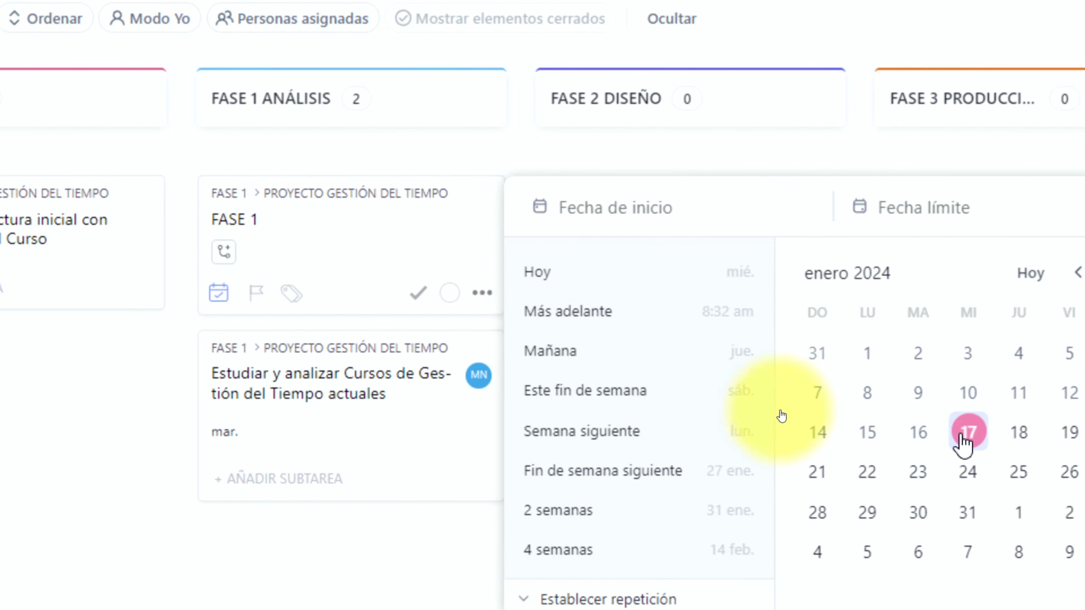
left_click(743, 470)
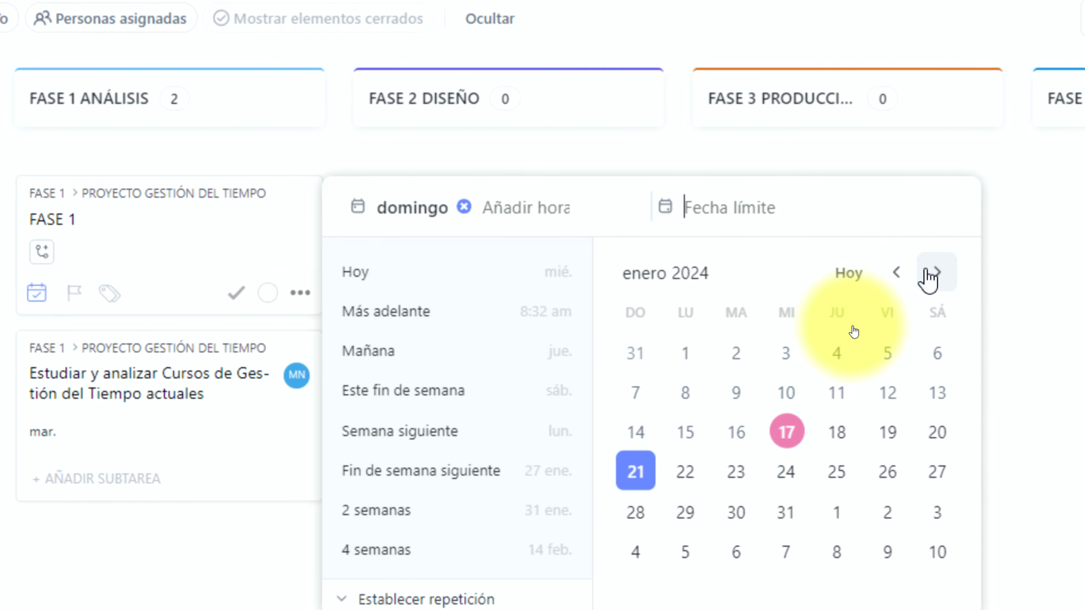
left_click(938, 272)
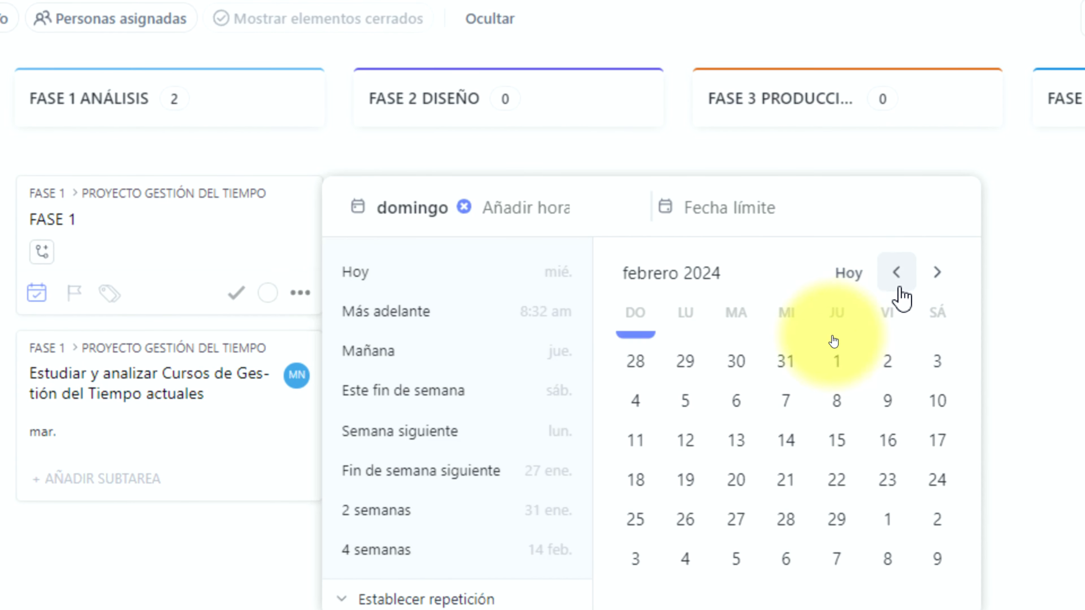
left_click(686, 472)
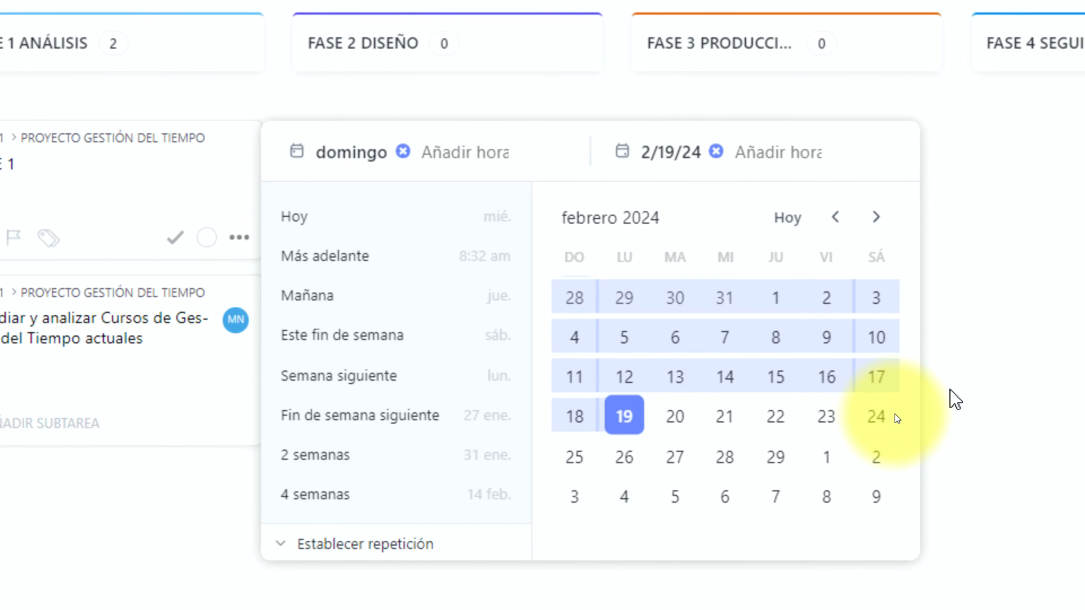
Step: In the project's Gantt view, shift and resize the "FASE 1" bar so it runs from 20 January to 17 February 2024
left_click(1011, 391)
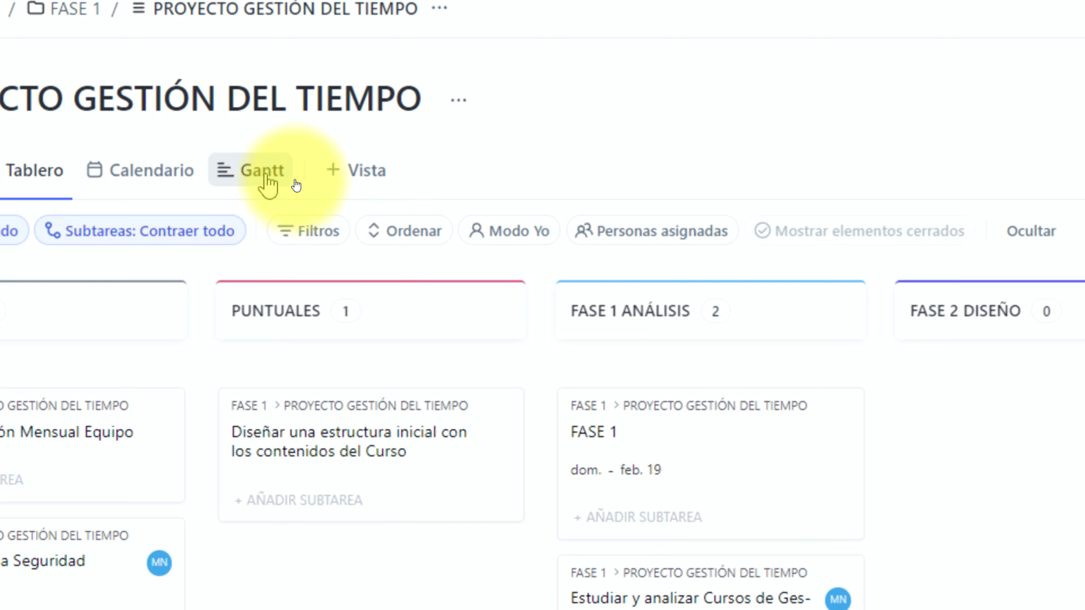
left_click(280, 183)
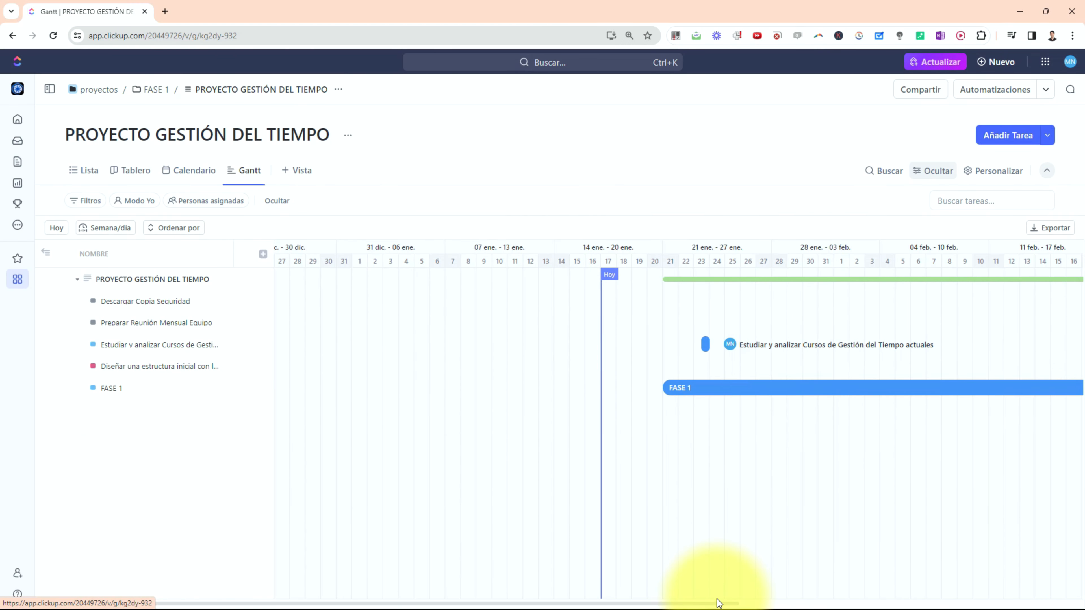
left_click_drag(718, 603, 880, 586)
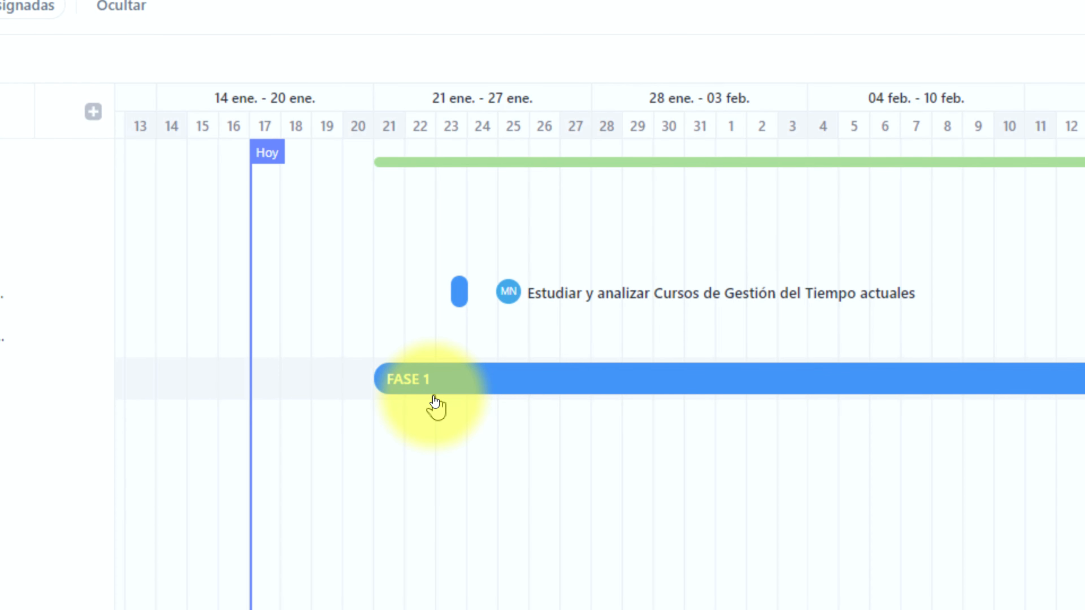
left_click_drag(408, 386, 502, 385)
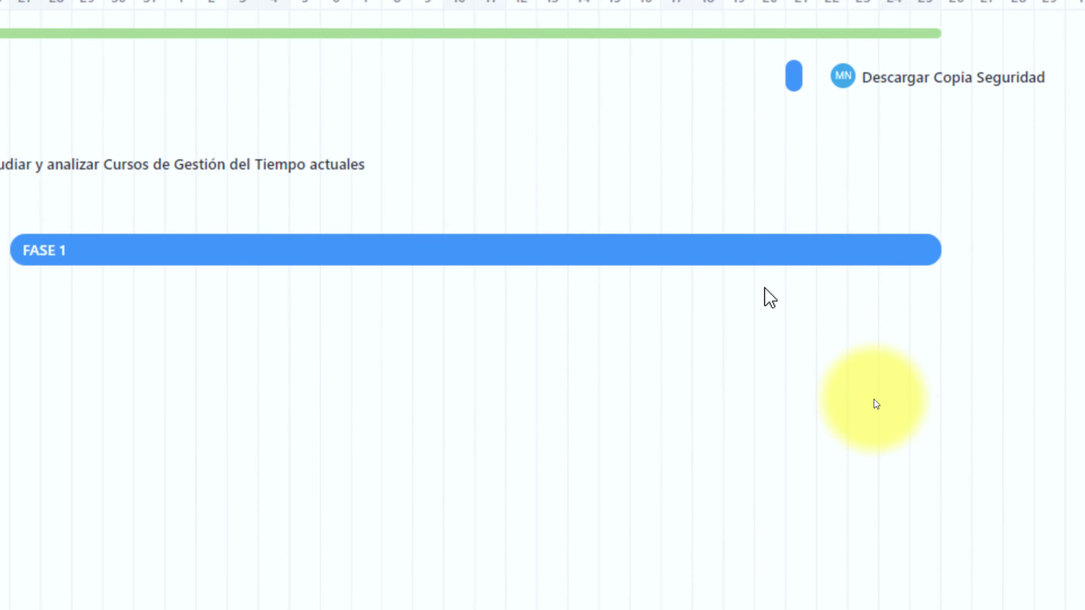
left_click_drag(932, 255, 701, 278)
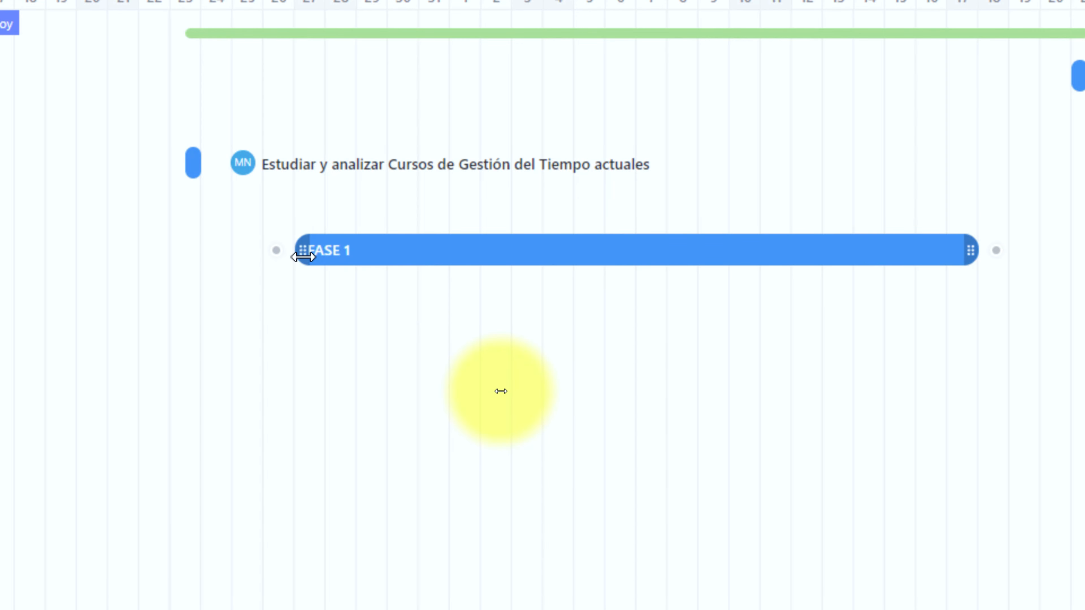
left_click_drag(305, 256, 207, 262)
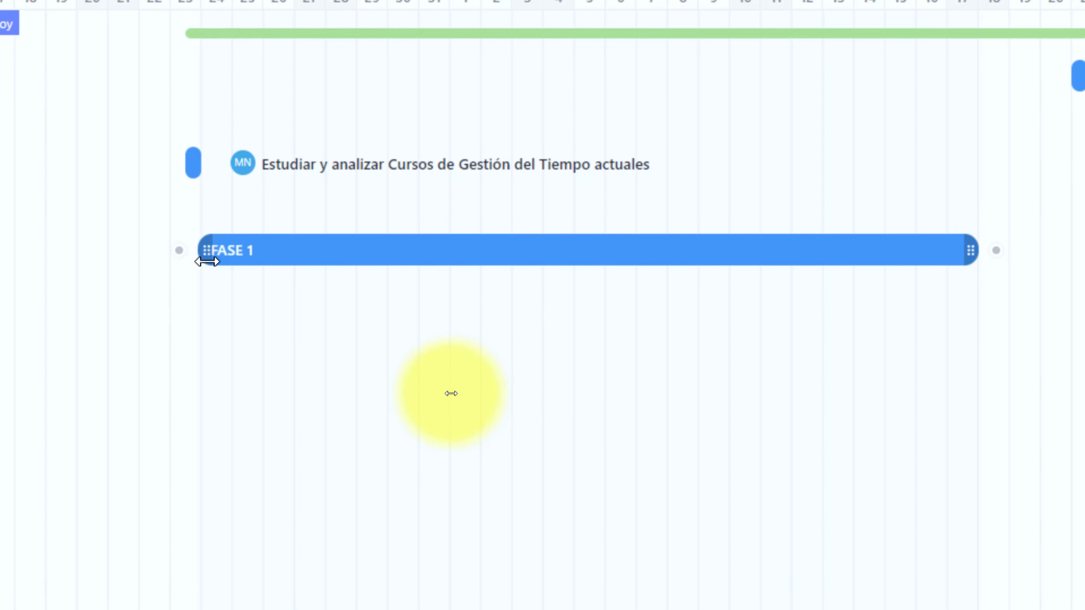
left_click_drag(150, 281, 174, 279)
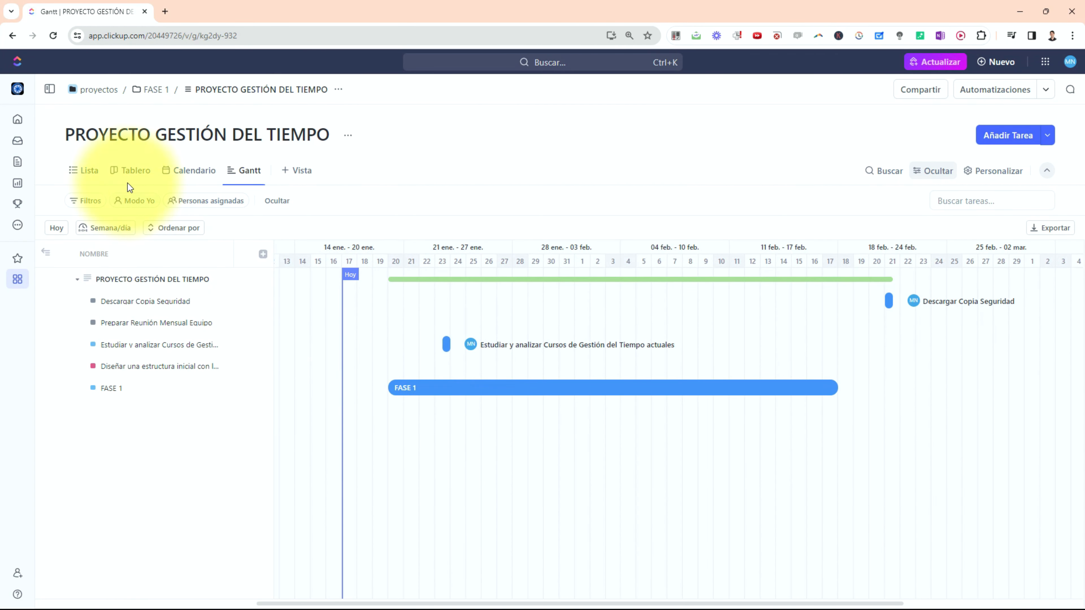
Step: On the board, add a "FASE 2" task to FASE 2 DISEÑO and move "Diseñar una estructura inicial con los contenidos del Curso" below it
left_click(133, 170)
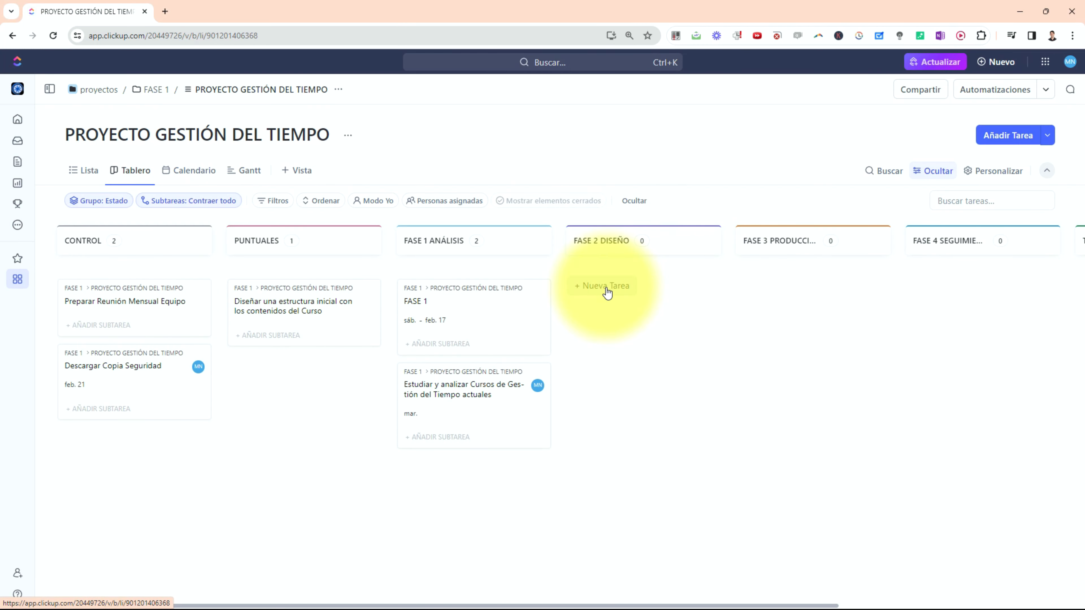
left_click(605, 286)
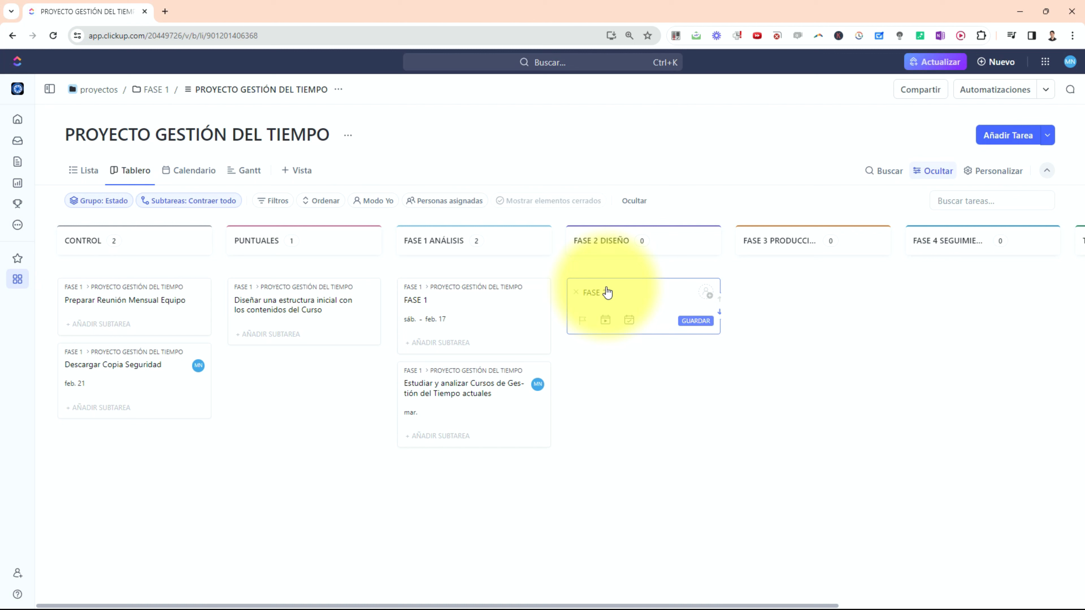
type("FASE 2")
left_click(694, 320)
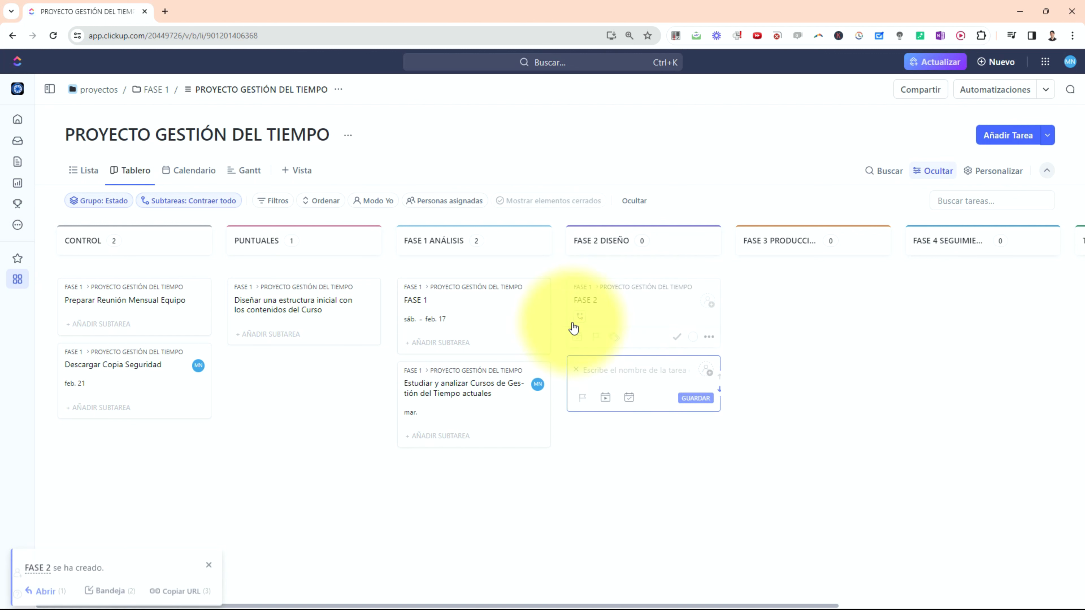
left_click_drag(291, 315, 654, 385)
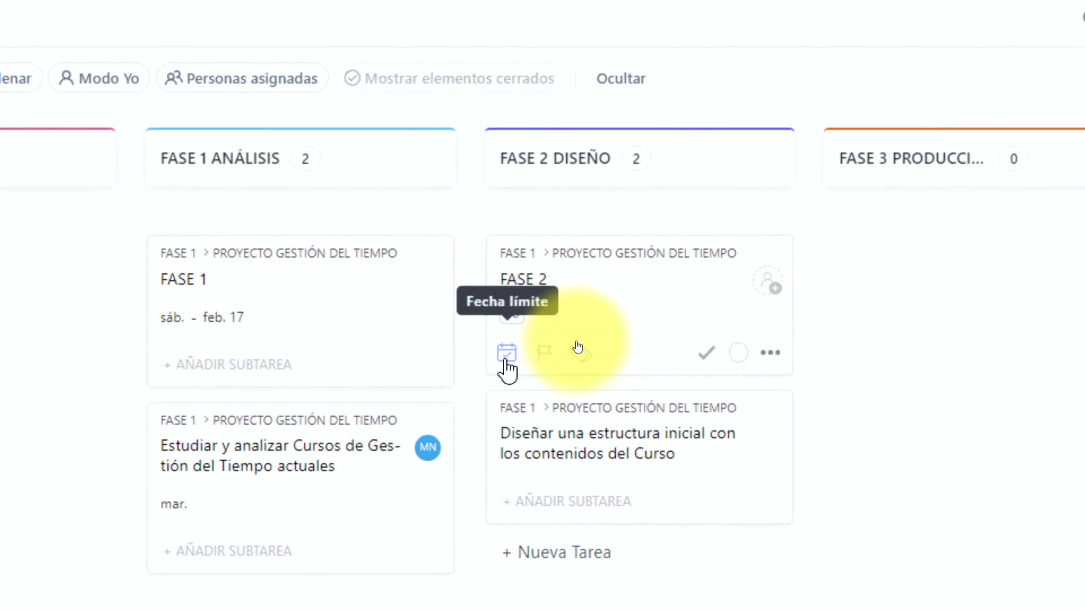
Step: Set the "FASE 2" task's start date to 11 February 2024 and its due date to 7 March 2024
left_click(507, 353)
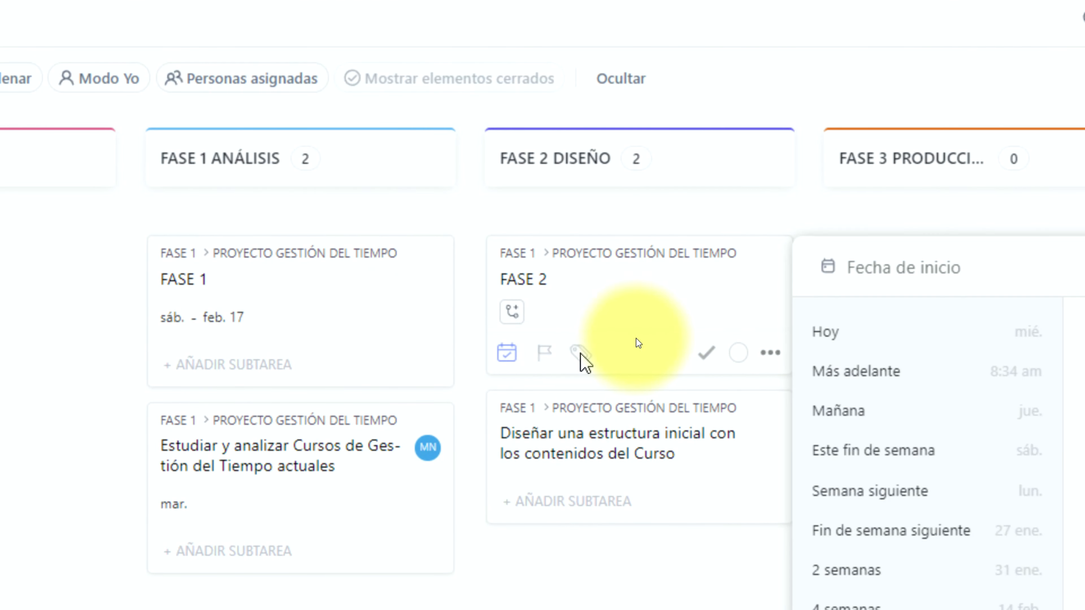
left_click(889, 286)
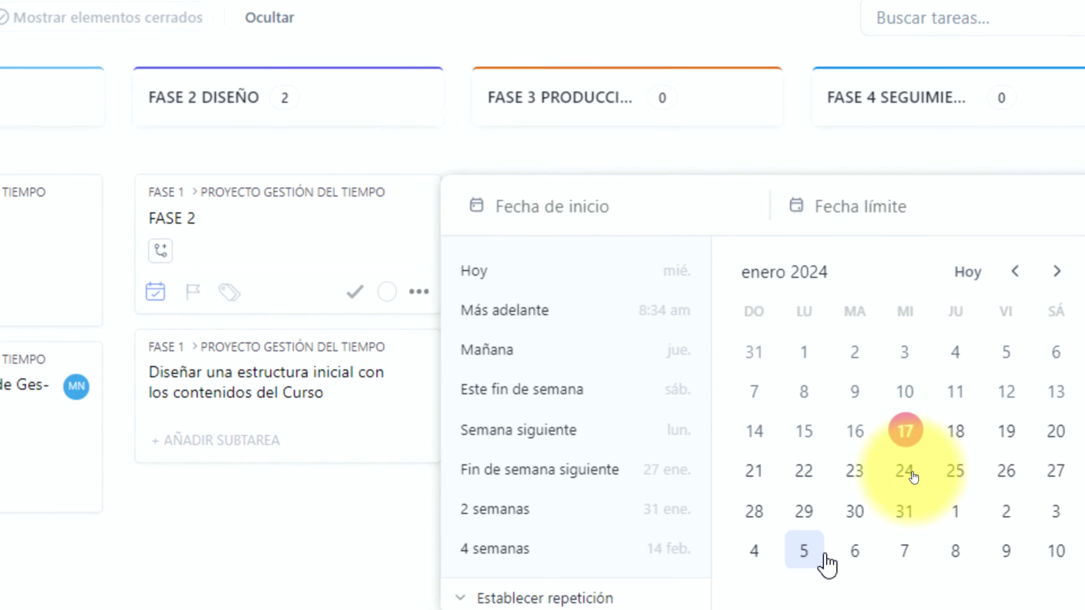
left_click(1057, 332)
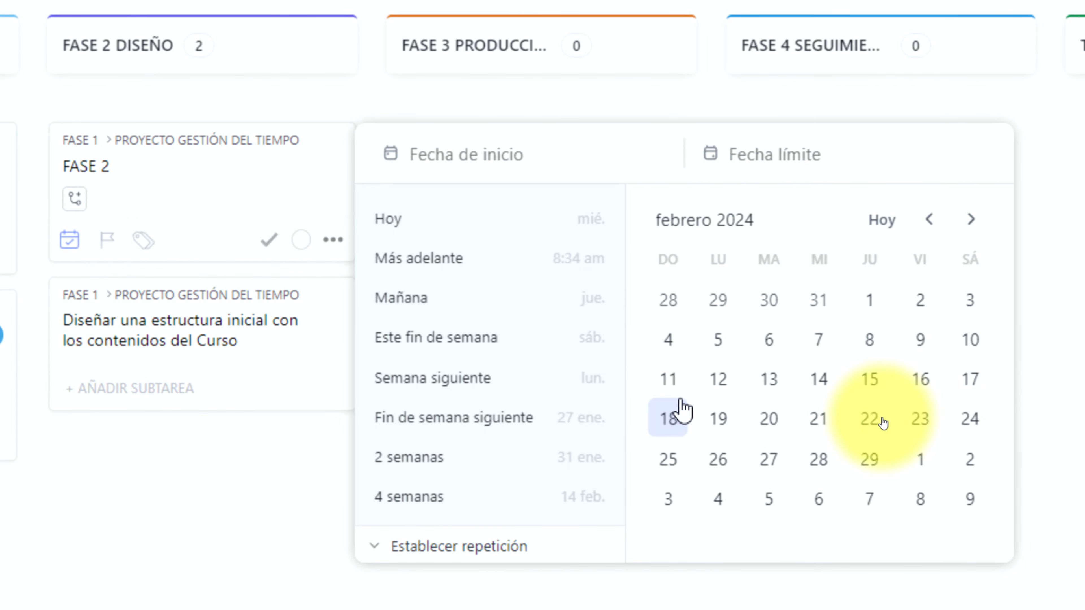
left_click(670, 380)
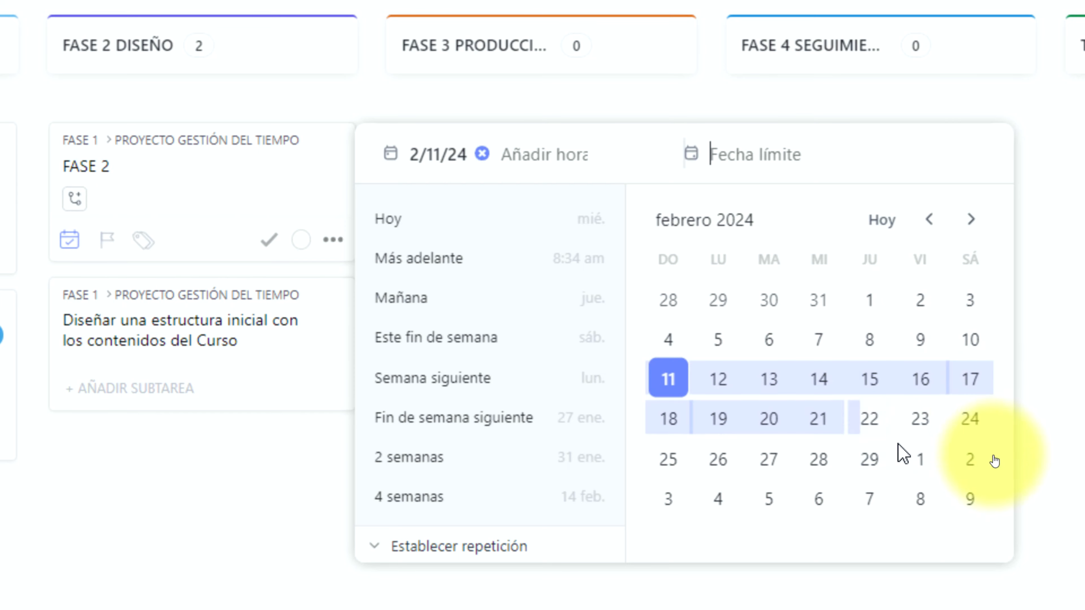
left_click(869, 498)
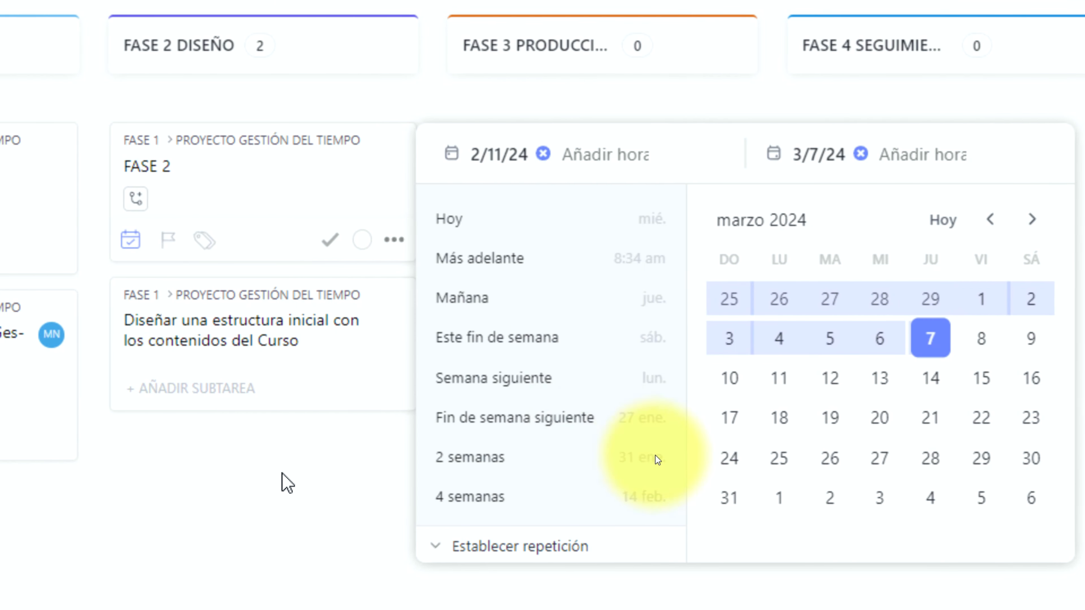
left_click(219, 480)
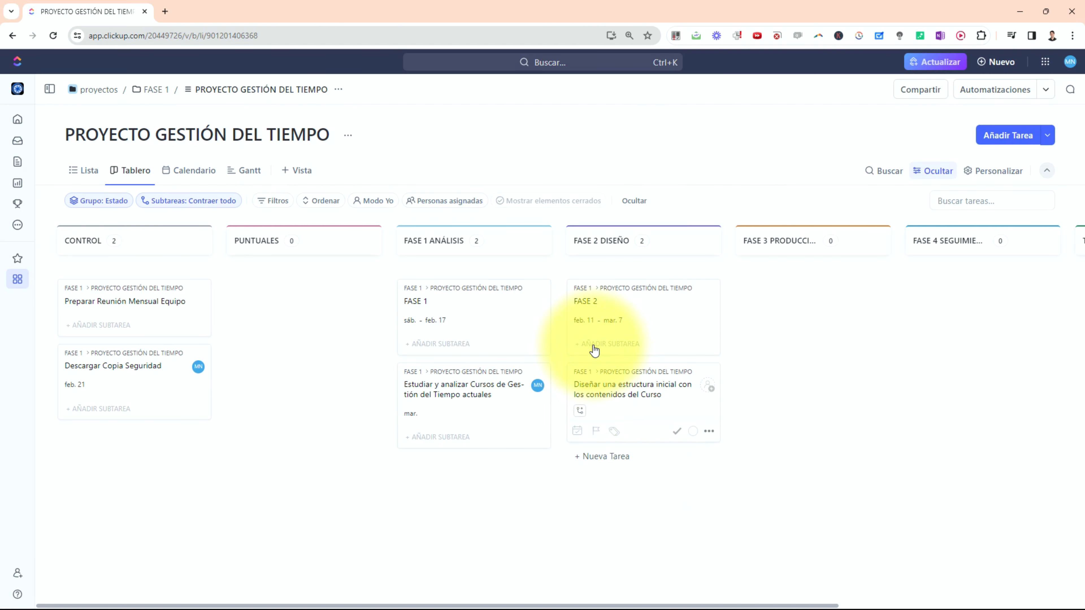
Step: Open the Gantt view and examine how the "FASE 1" and "FASE 2" bars fall along the project timeline
mouse_move(281, 151)
left_mouse_down()
mouse_move(263, 144)
mouse_move(256, 200)
left_mouse_up()
left_click(246, 170)
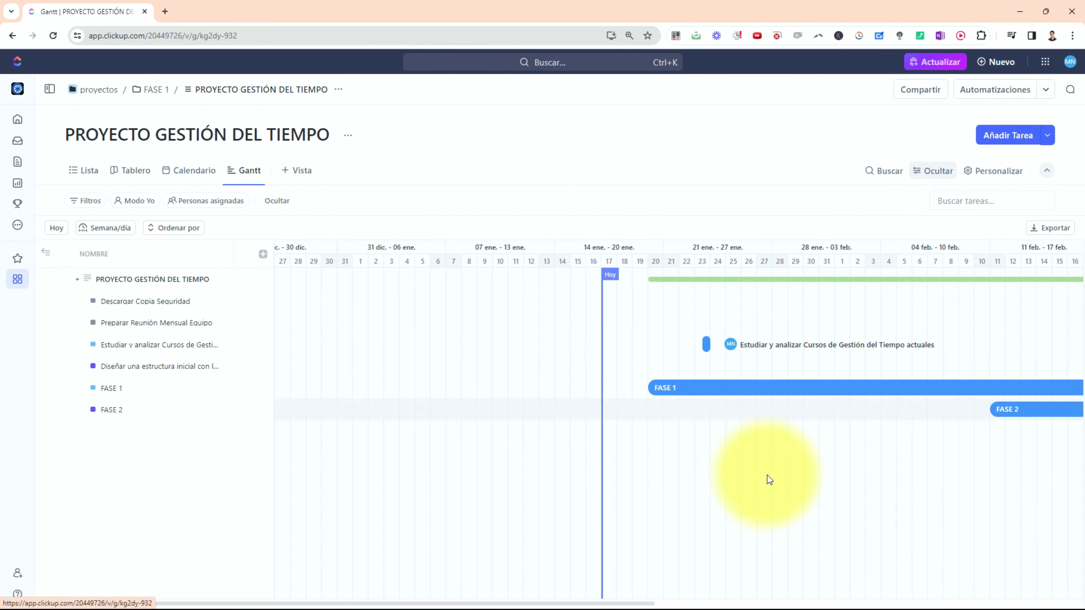
left_click_drag(641, 606, 884, 605)
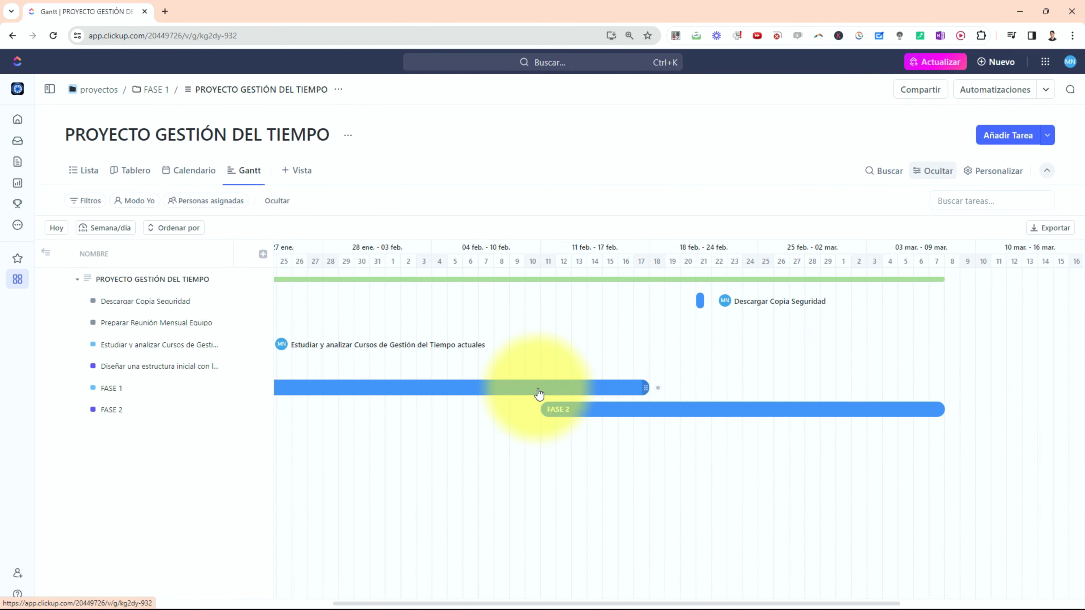
left_click_drag(654, 607, 599, 606)
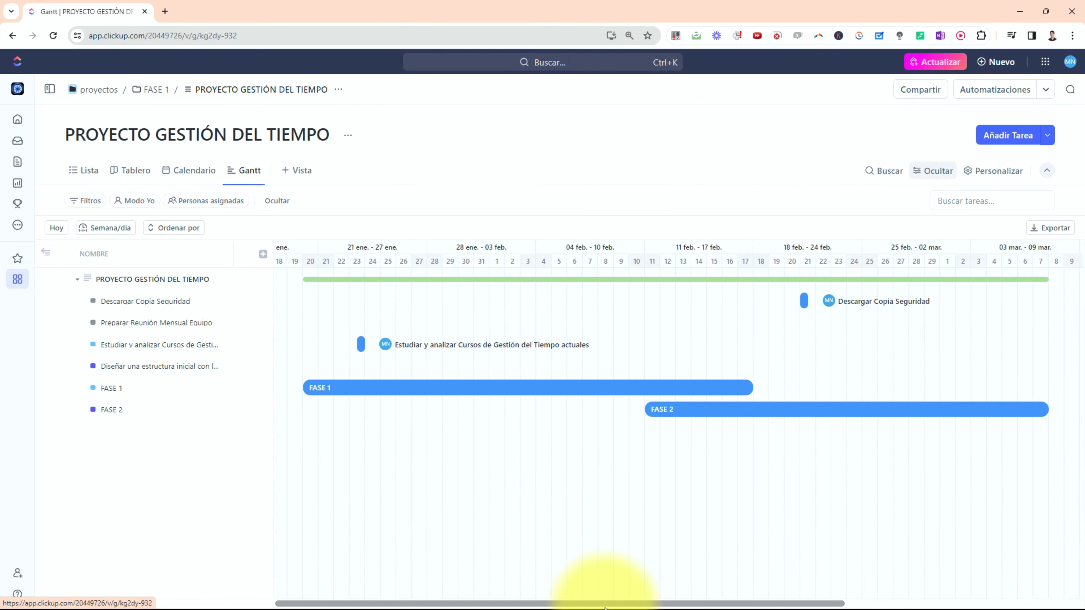
mouse_move(664, 588)
left_mouse_down()
mouse_move(770, 562)
mouse_move(973, 367)
mouse_move(999, 307)
mouse_move(948, 305)
left_mouse_up()
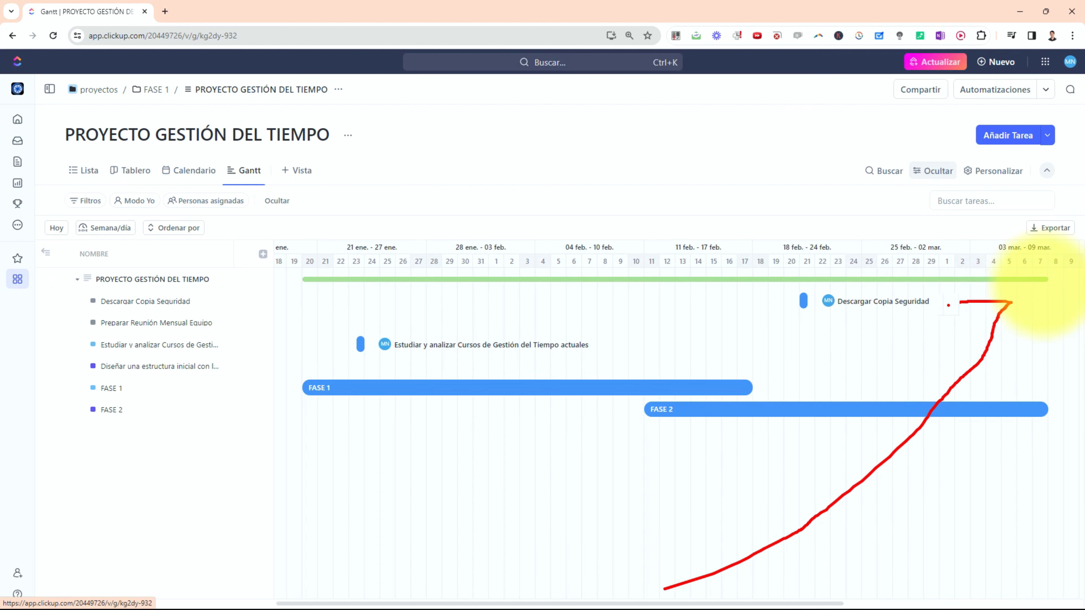
mouse_move(1068, 270)
left_mouse_down()
mouse_move(1029, 258)
mouse_move(265, 262)
mouse_move(449, 331)
mouse_move(996, 299)
mouse_move(1068, 269)
left_mouse_up()
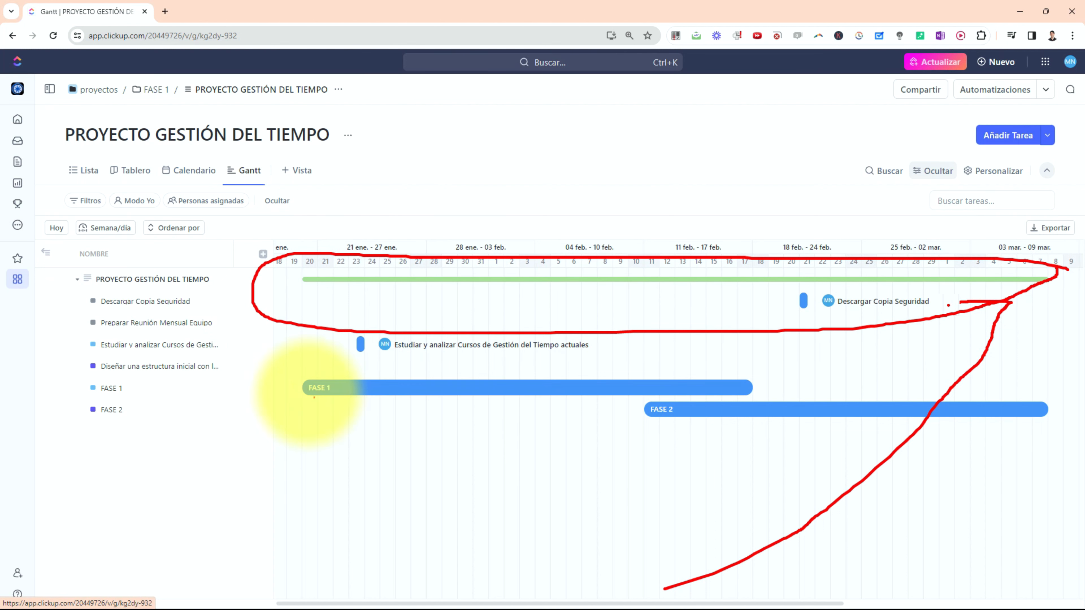
left_click_drag(306, 380, 341, 373)
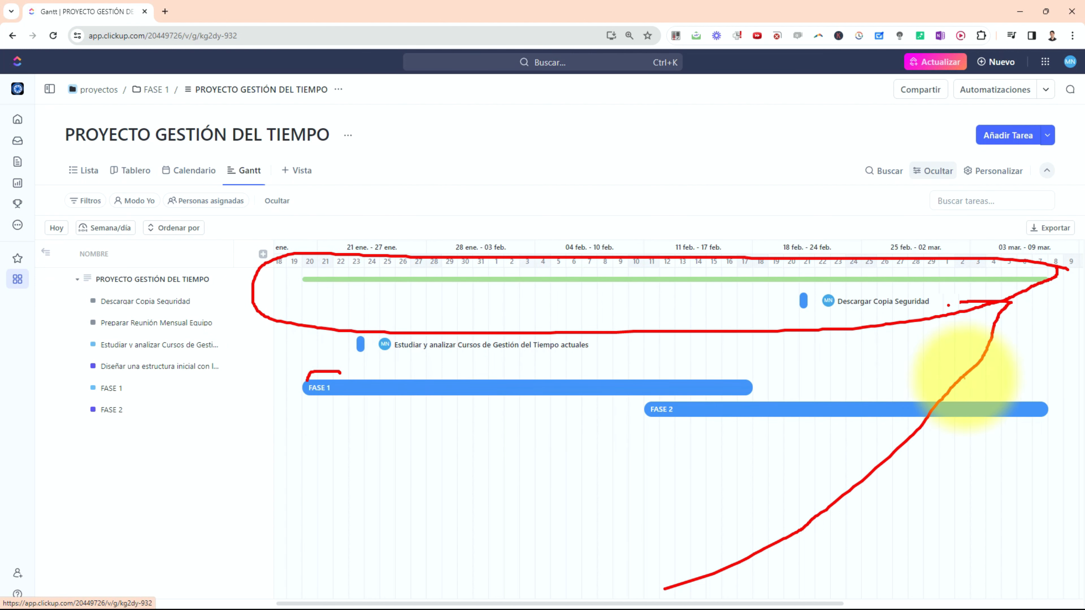
mouse_move(978, 378)
left_mouse_down()
mouse_move(1053, 427)
mouse_move(995, 444)
left_mouse_up()
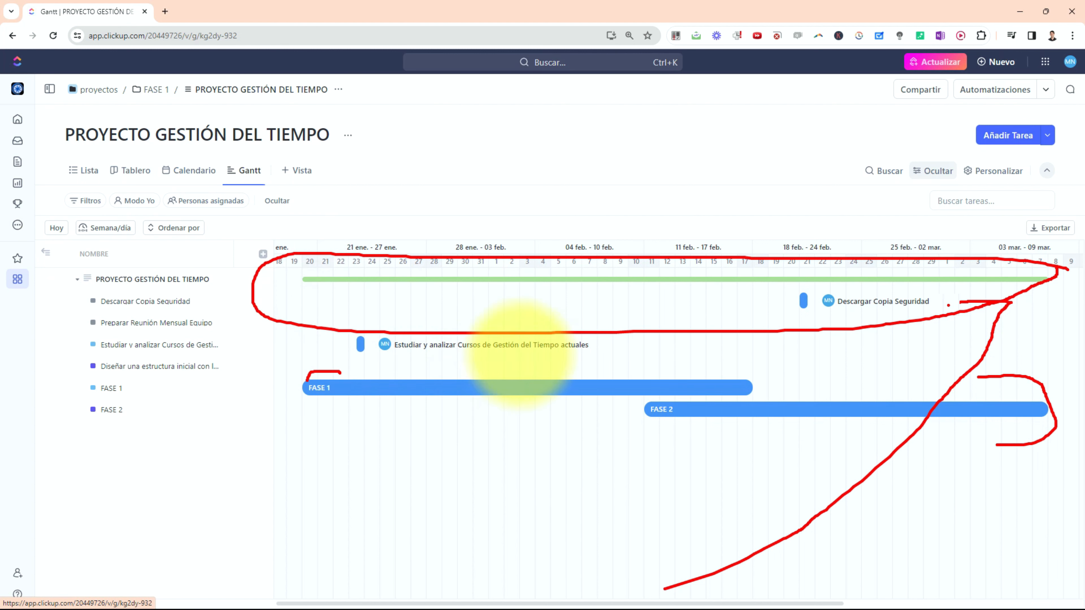
key("Escape")
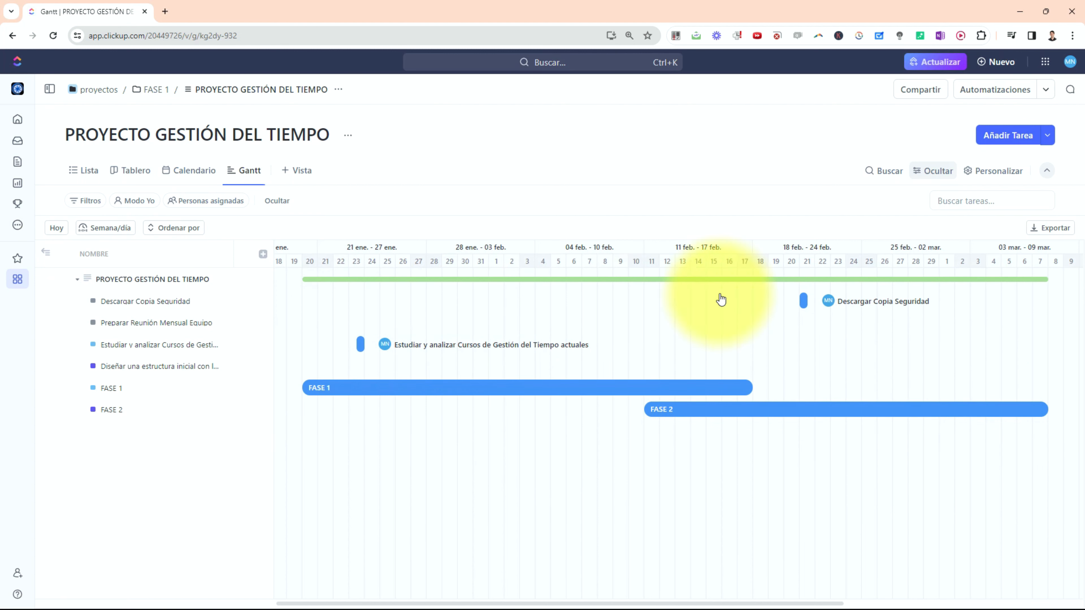